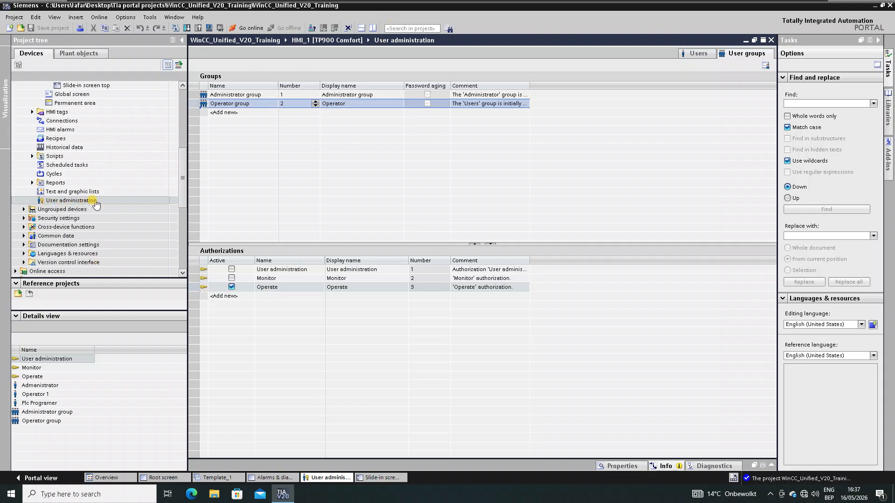
# Step: Open the HMI's user administration and review the authorizations assigned to the Administrator and Operator groups
pyautogui.click(80, 201)
pyautogui.doubleClick(80, 202)
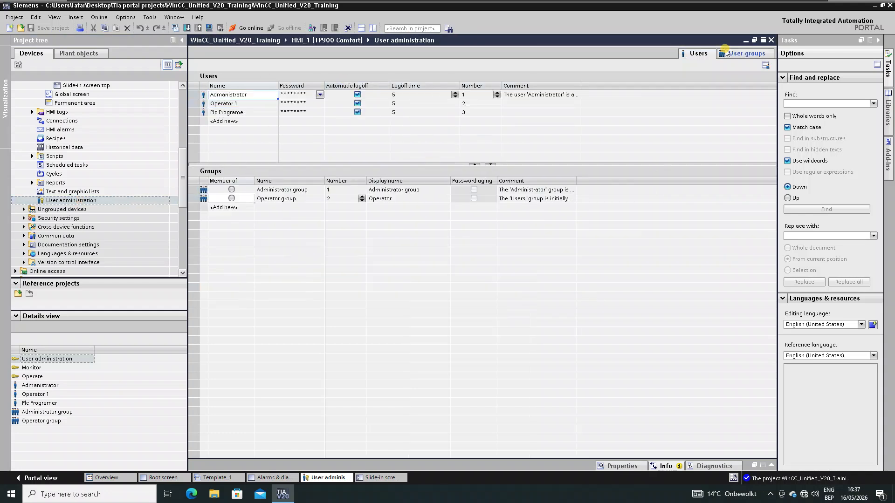
pyautogui.click(740, 57)
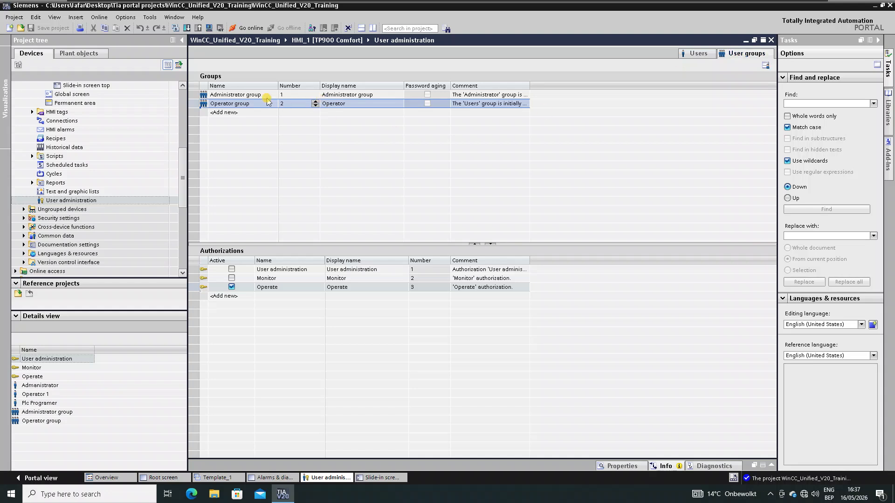
pyautogui.click(241, 95)
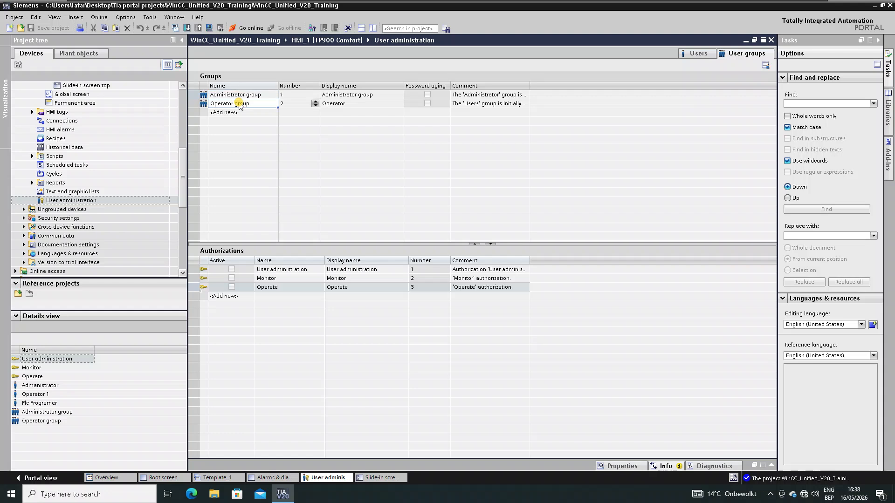
pyautogui.click(237, 104)
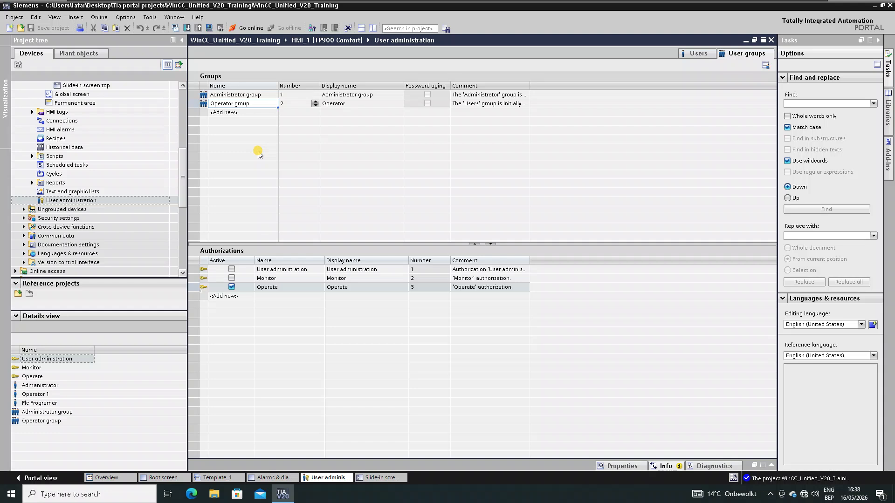
# Step: Add a user group named Technician and give it the display name Technician
pyautogui.doubleClick(231, 112)
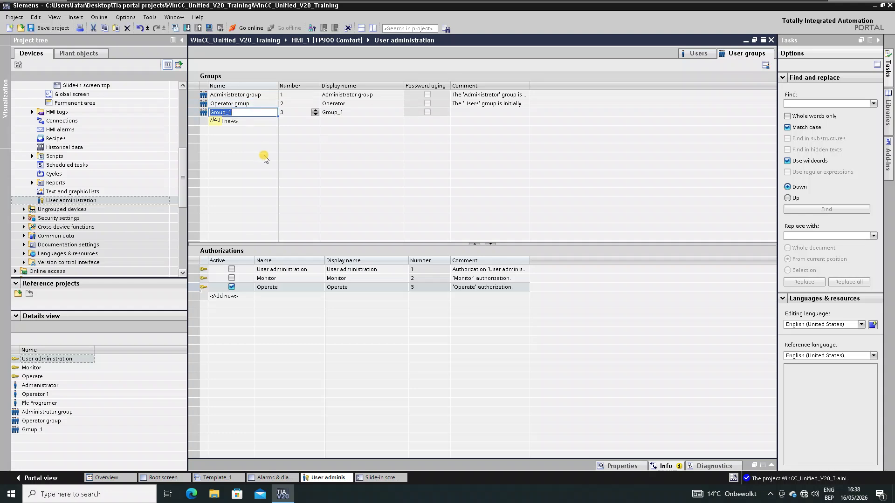
pyautogui.write('Technician')
pyautogui.press('Return')
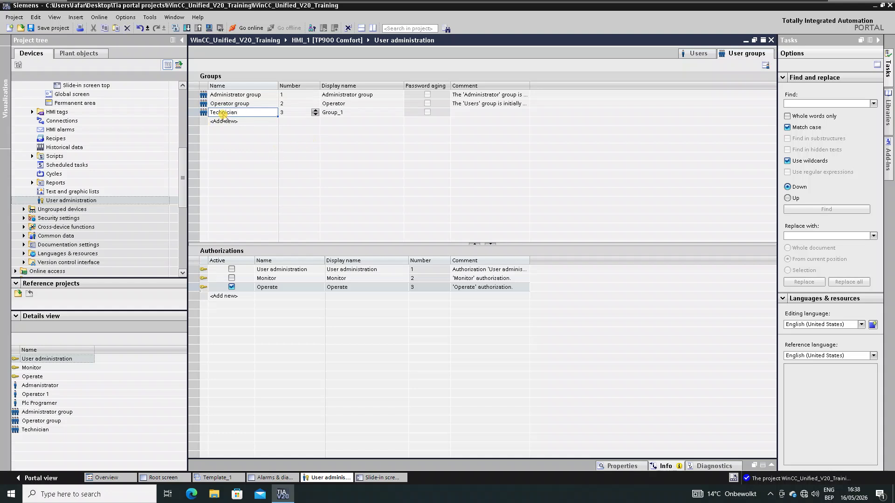
pyautogui.click(223, 116)
pyautogui.hotkey('ctrl', 'c')
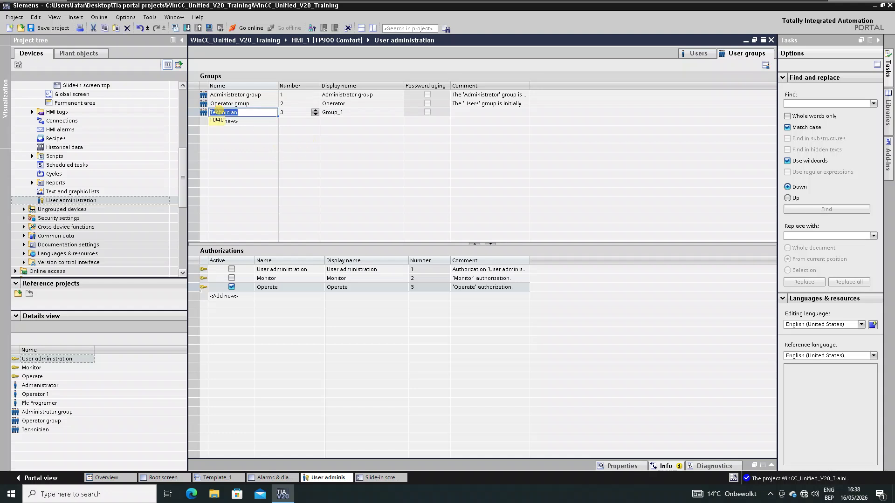
pyautogui.click(342, 114)
pyautogui.hotkey('ctrl', 'v')
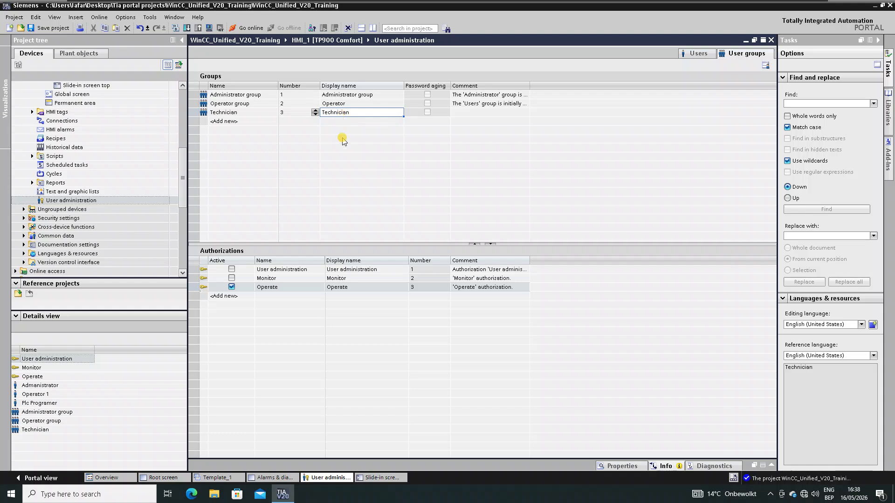
# Step: Add a user group with the name and display name PLC-programer, and save the project
pyautogui.click(224, 121)
pyautogui.click(224, 122)
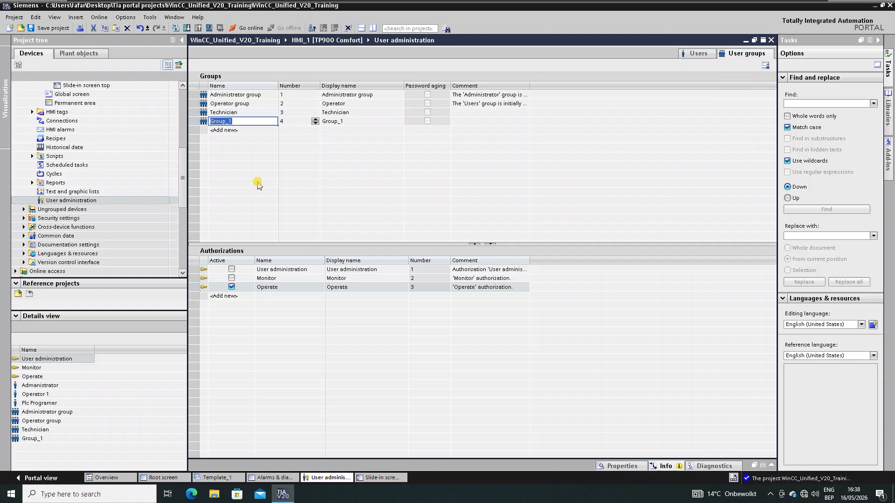
pyautogui.write('Pl')
pyautogui.write('PLC')
pyautogui.write('-programer')
pyautogui.press('Return')
pyautogui.click(223, 122)
pyautogui.hotkey('ctrl', 'c')
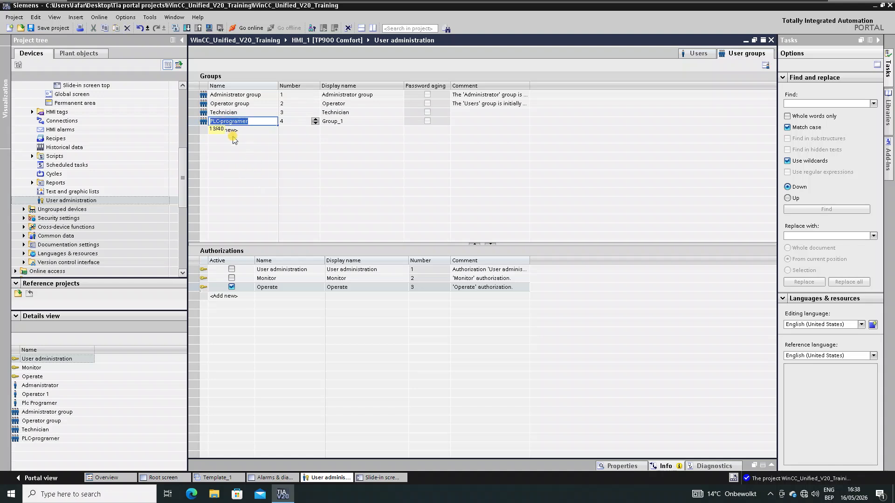
pyautogui.click(356, 122)
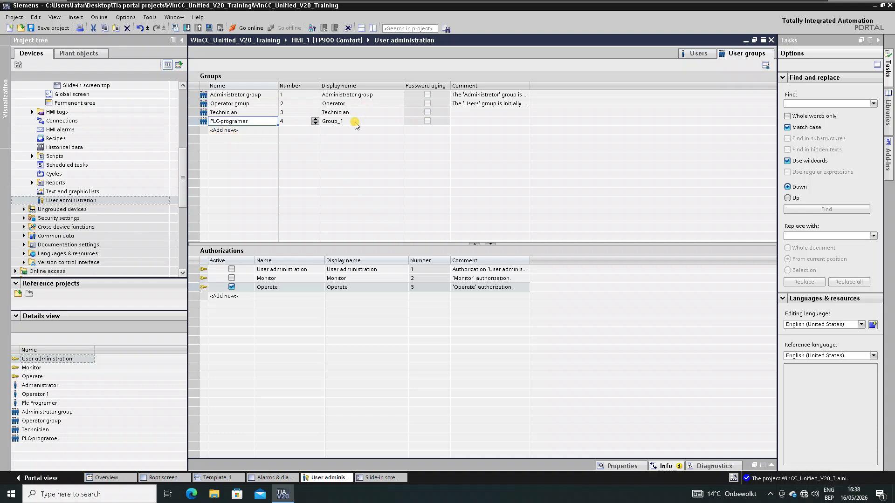
pyautogui.hotkey('ctrl', 'v')
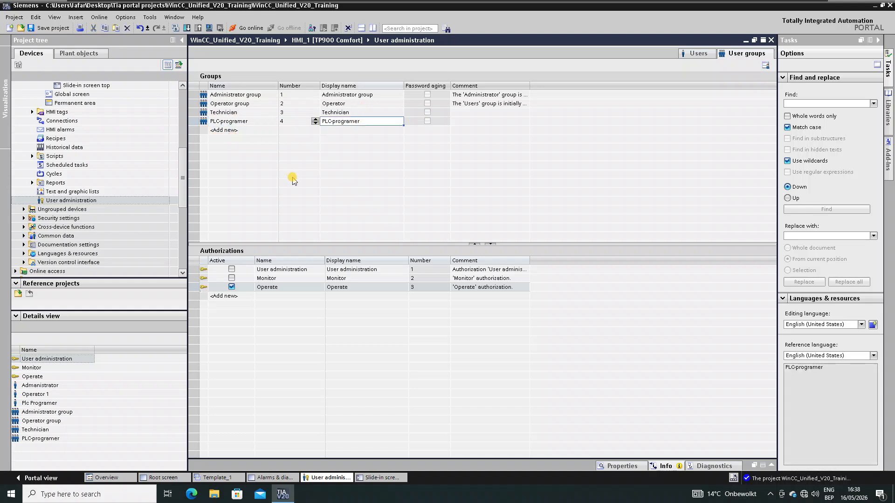
pyautogui.click(37, 27)
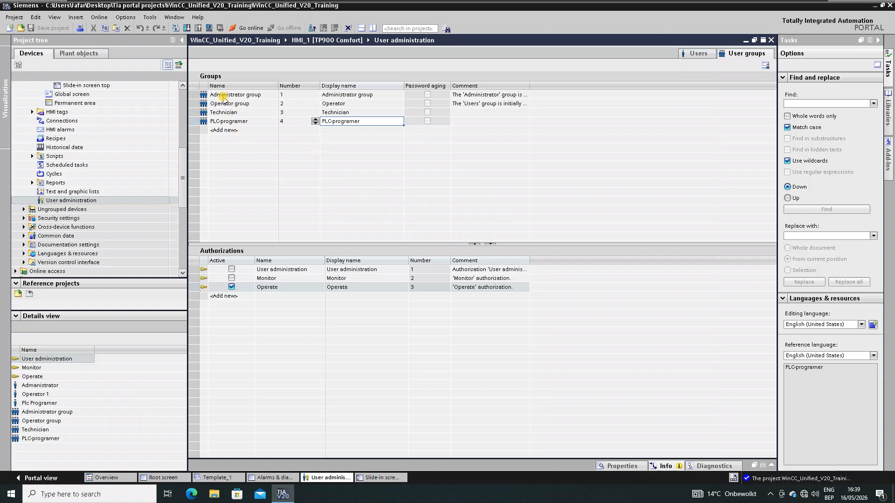
# Step: Add an authorization with the name and display name Technical issues
pyautogui.doubleClick(225, 296)
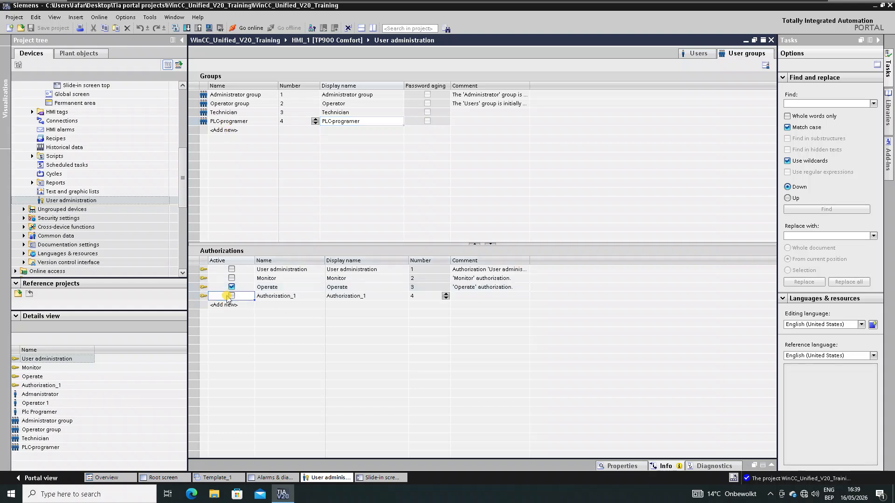
pyautogui.click(283, 297)
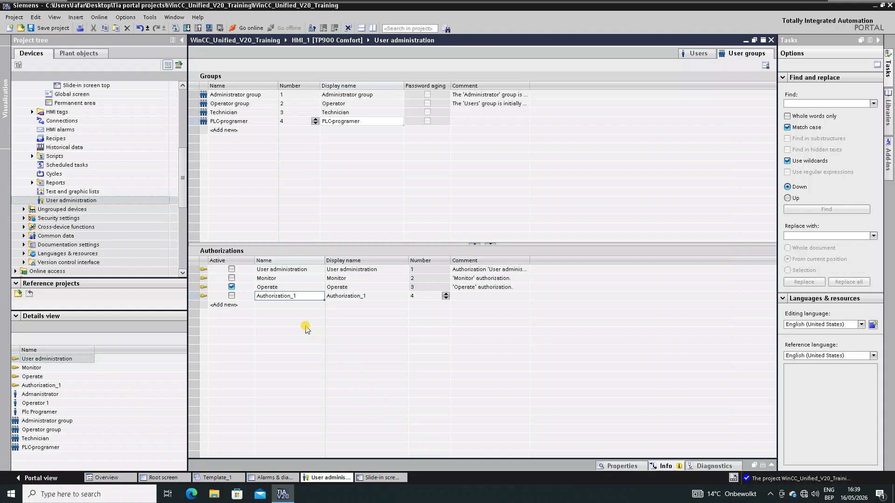
pyautogui.write('Technical issues')
pyautogui.press('Return')
pyautogui.click(295, 298)
pyautogui.click(366, 297)
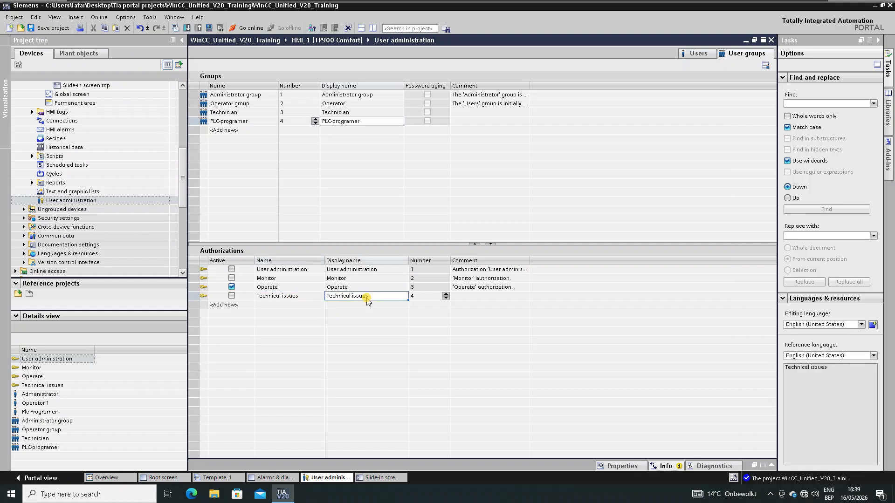
# Step: Add another authorization with the name and display name PLC-Experts
pyautogui.click(235, 304)
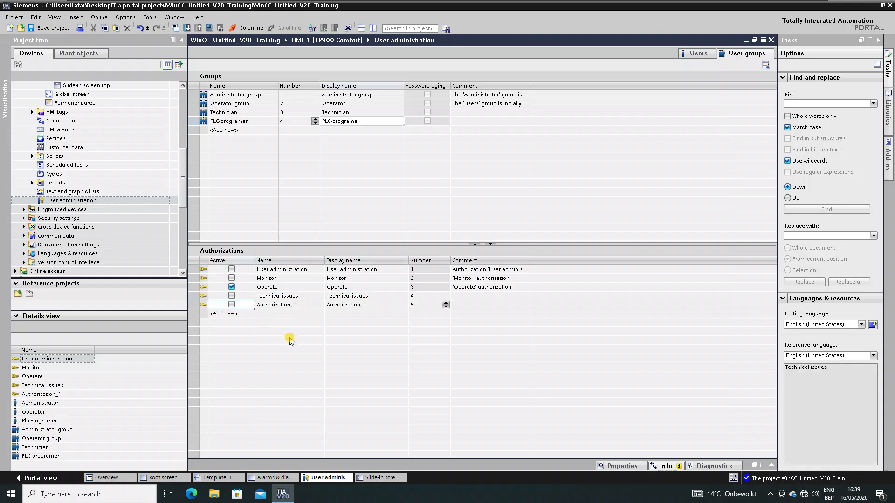
pyautogui.click(286, 305)
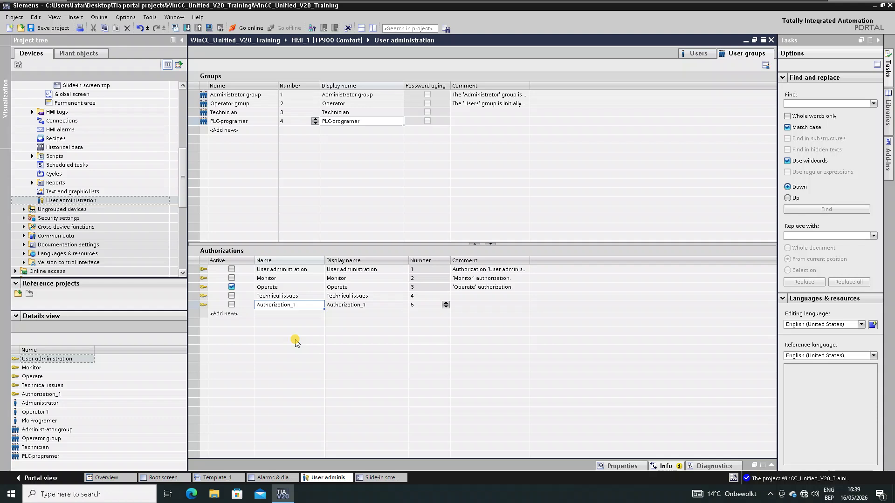
pyautogui.write('PLC')
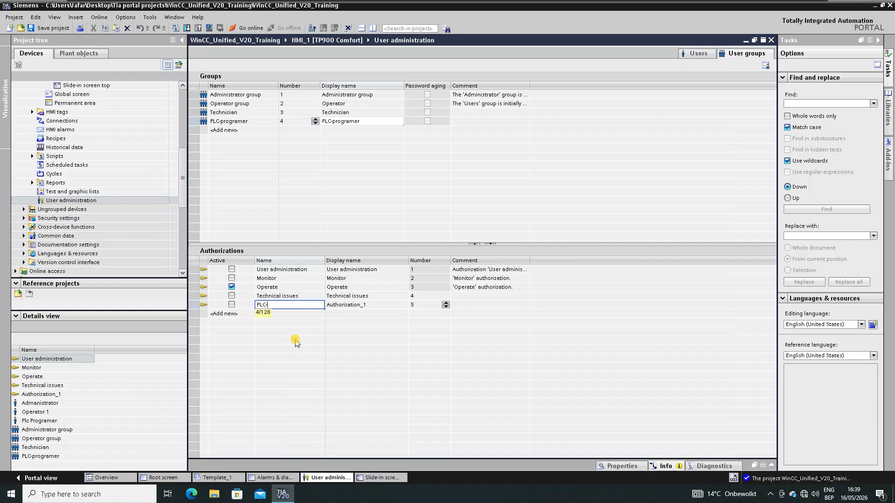
pyautogui.write('-Experts')
pyautogui.press('Return')
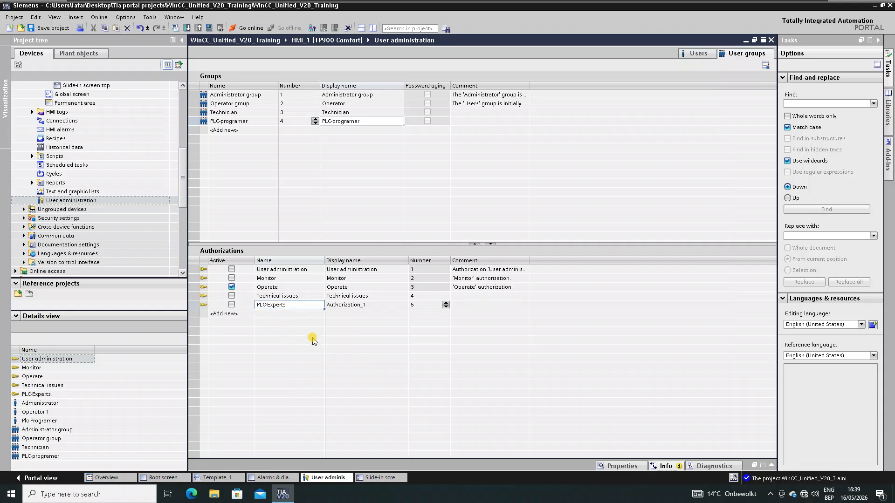
pyautogui.click(353, 306)
pyautogui.write('PLC-Experts')
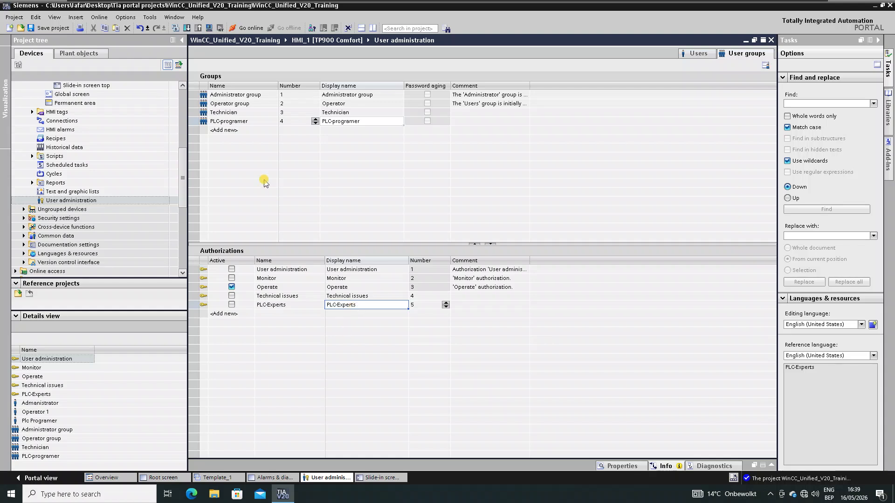
# Step: Rename the two added user groups as Technician group and PLC-programer group, and save the project
pyautogui.click(239, 111)
pyautogui.click(250, 112)
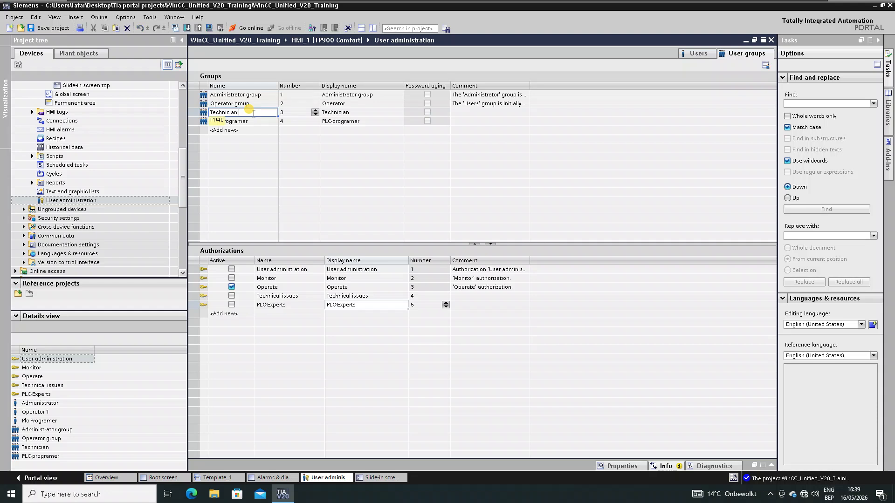
pyautogui.write('group')
pyautogui.click(254, 121)
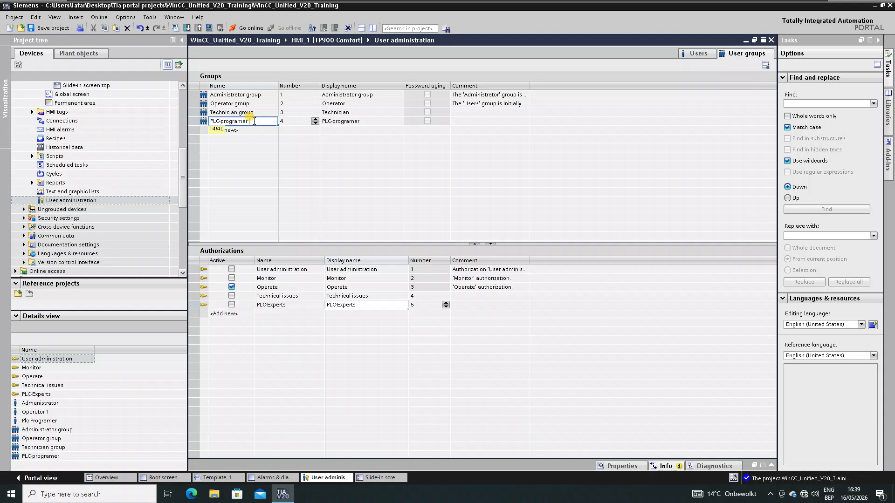
pyautogui.write('group')
pyautogui.click(236, 161)
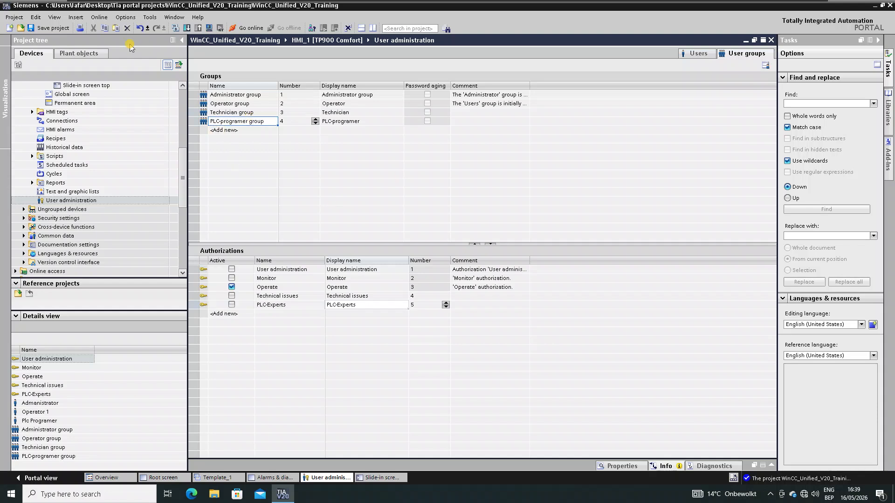
pyautogui.click(40, 30)
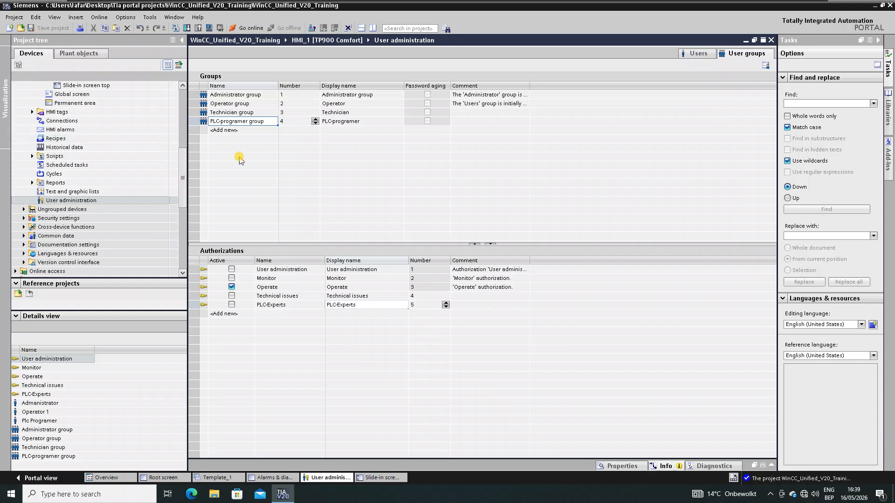
# Step: Activate the Technical issues and PLC-Experts authorizations for the Administrator group
pyautogui.click(233, 96)
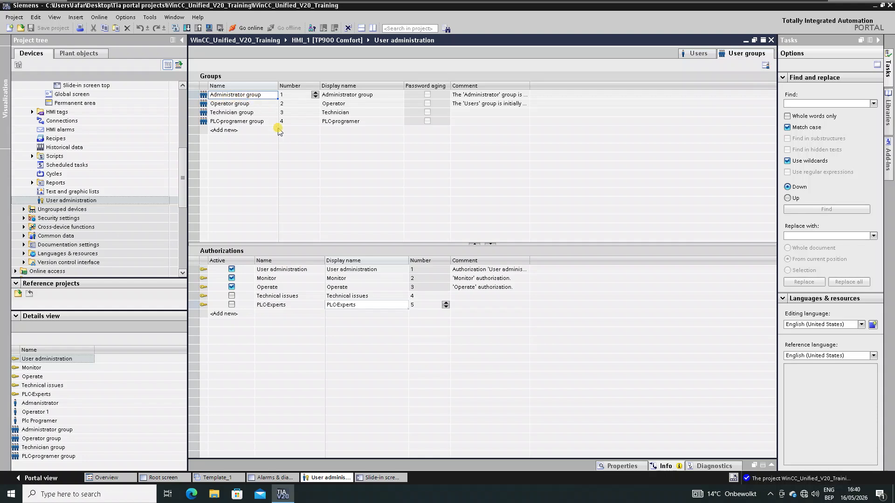
pyautogui.click(232, 297)
pyautogui.click(233, 305)
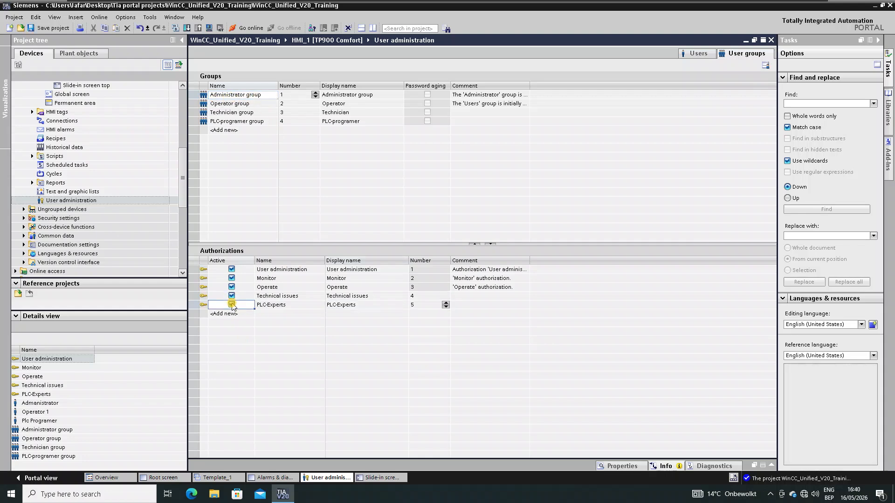
# Step: For the Technician group, activate the Technical issues and Monitor authorizations and deactivate Operate
pyautogui.click(225, 104)
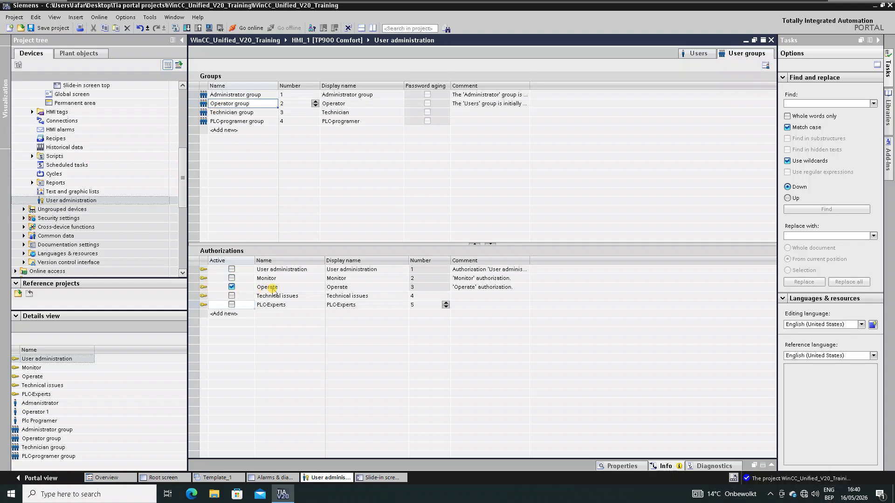
pyautogui.click(228, 114)
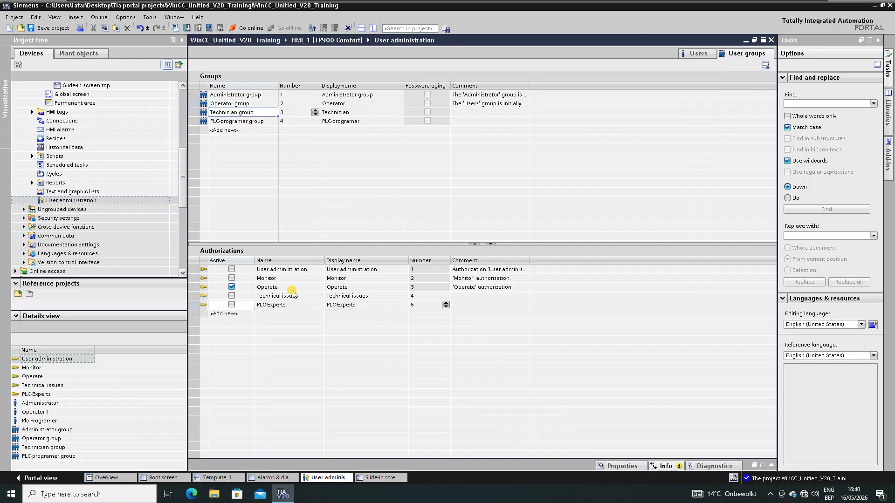
pyautogui.click(232, 296)
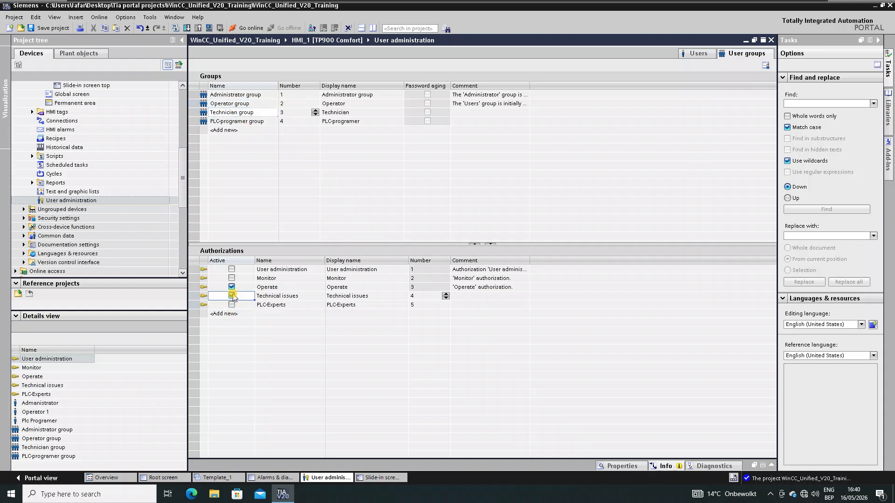
pyautogui.click(232, 287)
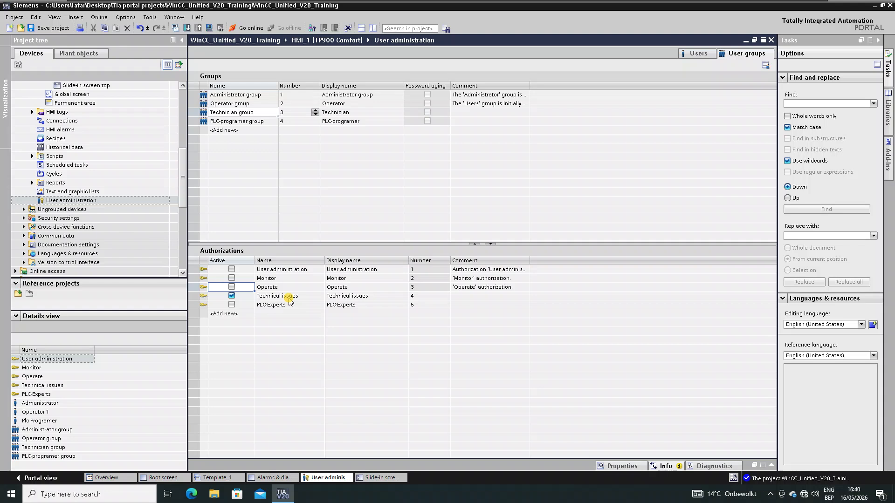
pyautogui.click(233, 279)
pyautogui.click(232, 278)
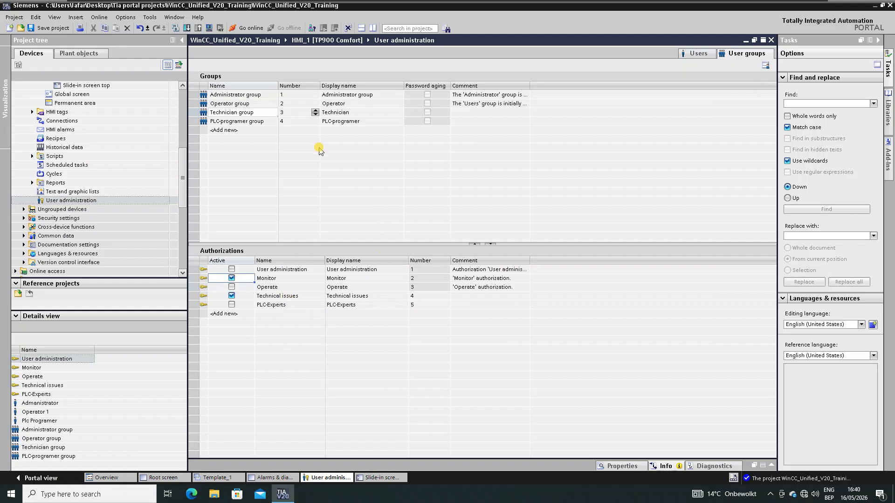
# Step: Save the project and activate the PLC-Experts and Technical issues authorizations for the PLC-programer group
pyautogui.click(246, 122)
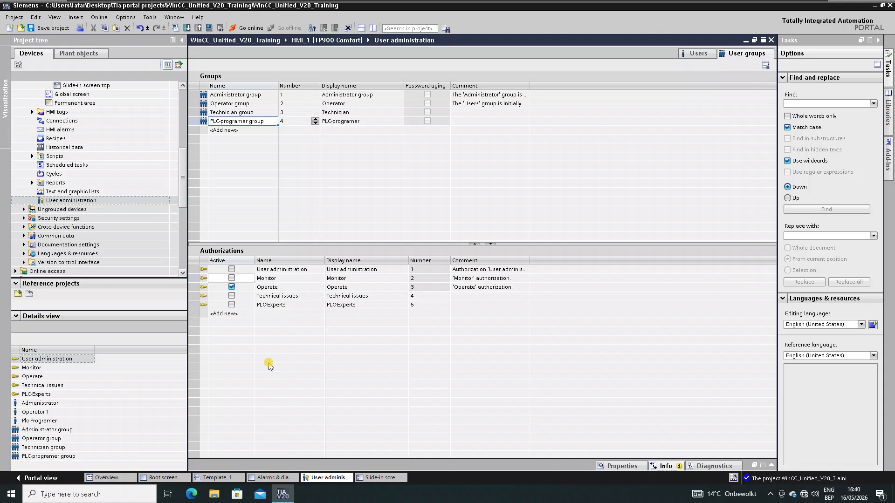
pyautogui.click(42, 29)
pyautogui.click(231, 304)
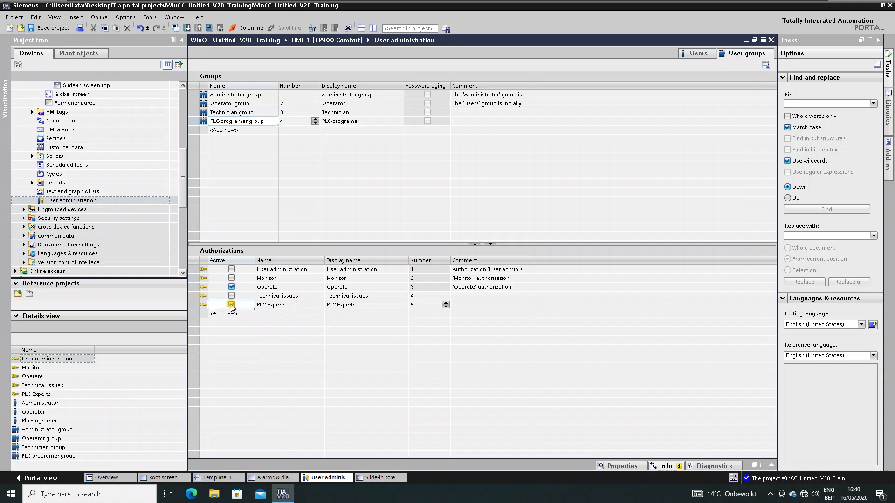
pyautogui.click(232, 296)
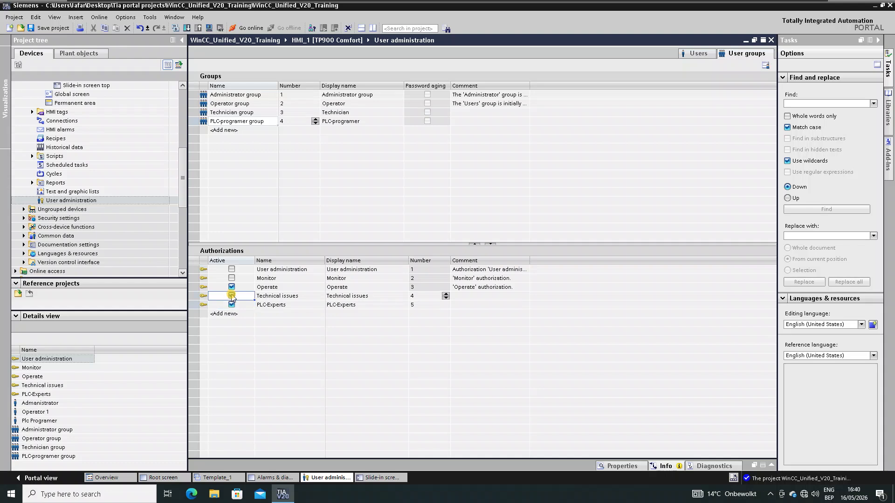
# Step: Activate the Technical issues and Monitor authorizations for the PLC-programer group and save the project
pyautogui.click(232, 296)
pyautogui.click(232, 278)
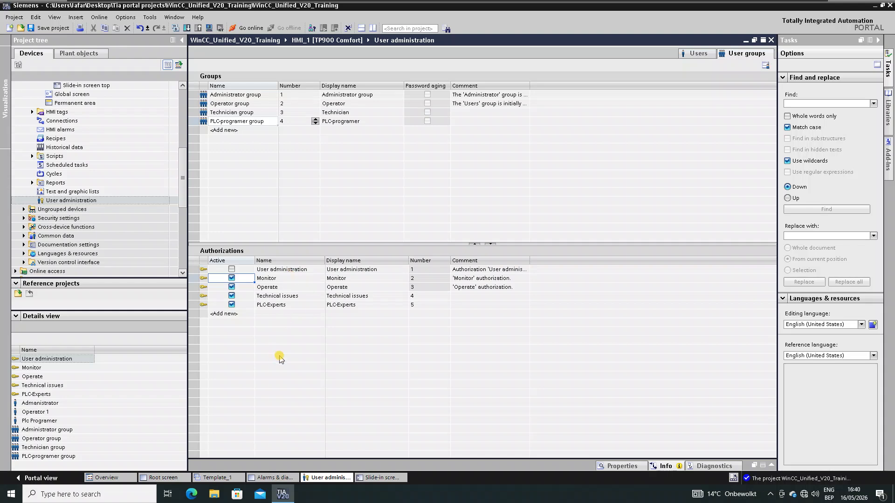
pyautogui.click(41, 29)
# Step: In the list of users, rename the administrator user to that person's first name
pyautogui.click(699, 54)
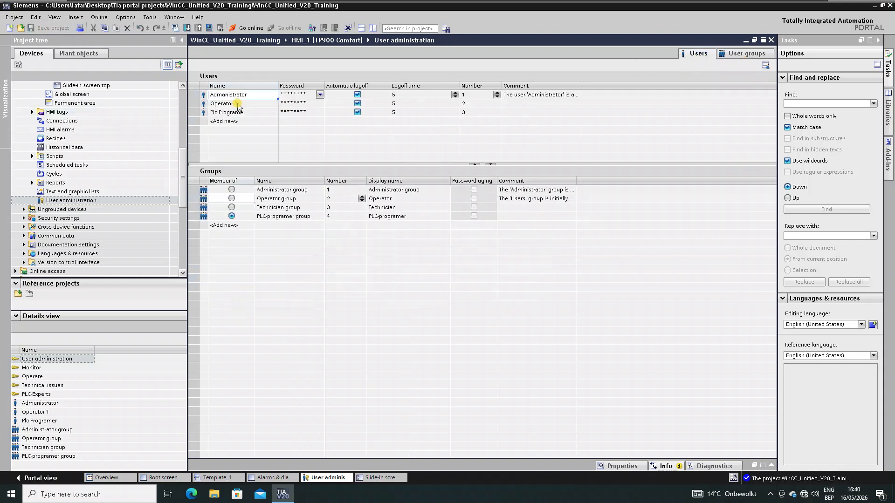
pyautogui.click(251, 95)
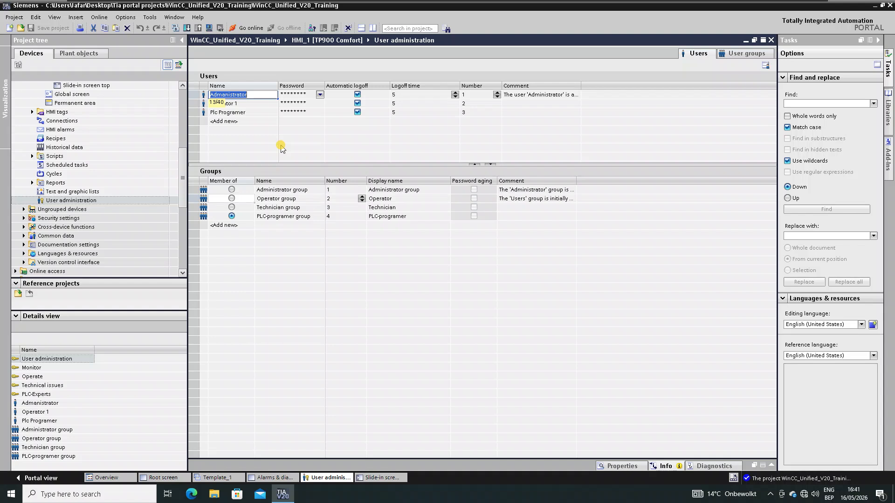
pyautogui.write('John')
# Step: Enter and confirm a new account password for user number 1
pyautogui.click(294, 95)
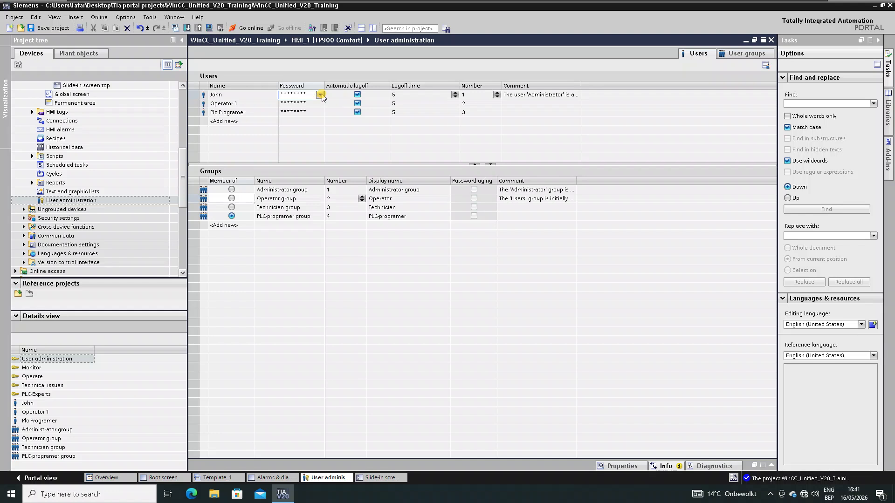
pyautogui.click(321, 95)
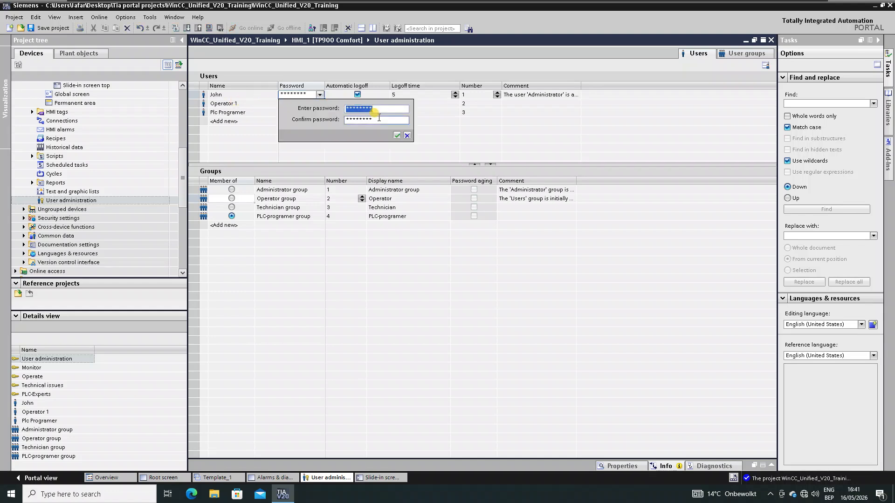
pyautogui.write('****')
pyautogui.moveTo(372, 120); pyautogui.dragTo(325, 124)
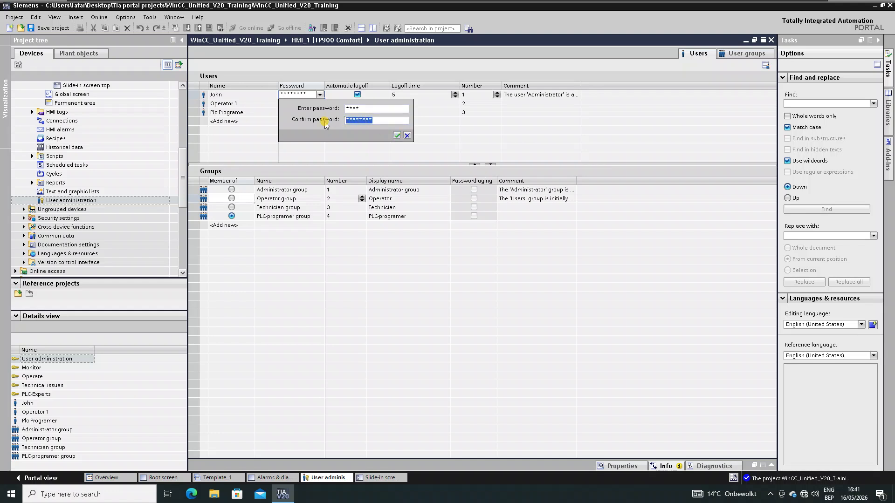
pyautogui.write('****')
pyautogui.click(397, 135)
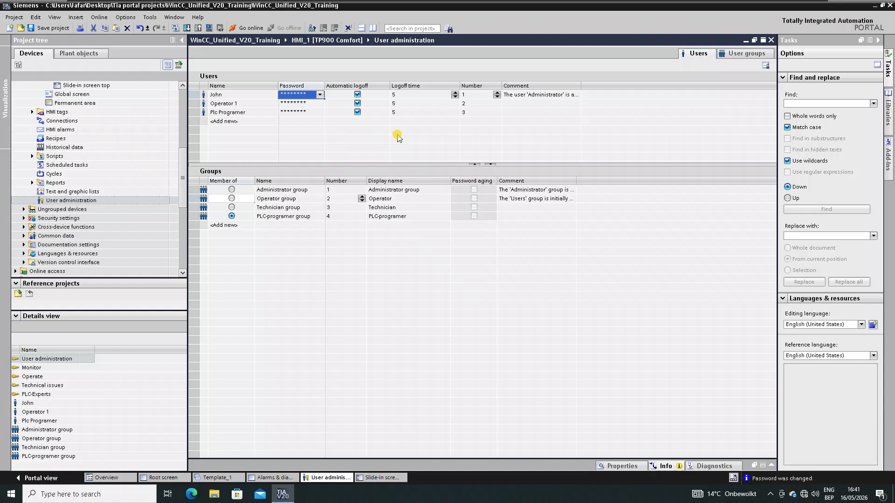
# Step: Rename the user Operator 1 to that person's first name
pyautogui.click(236, 105)
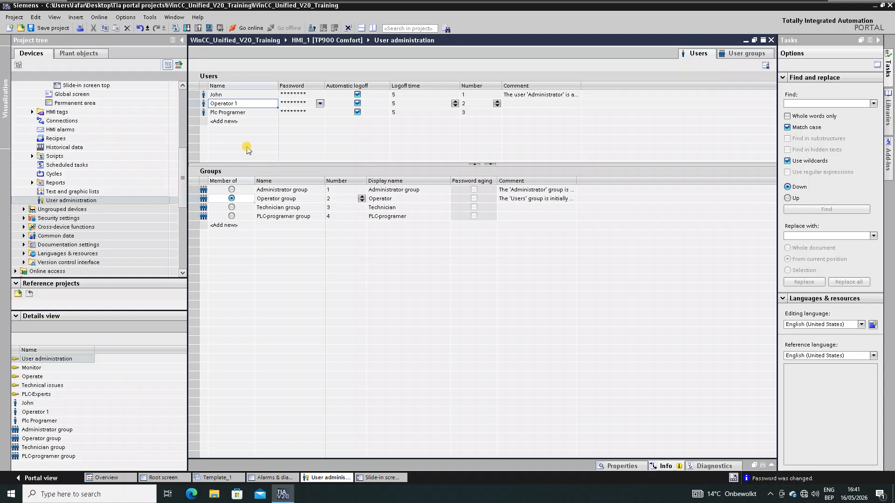
pyautogui.write('Be')
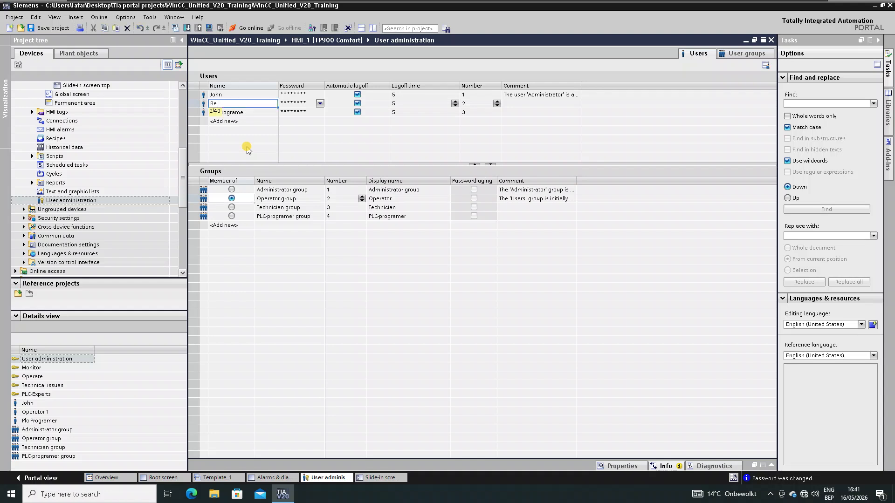
pyautogui.press('BackSpace')
pyautogui.press('BackSpace')
pyautogui.write('Jafar')
# Step: Enter and confirm a new account password for user number 2
pyautogui.click(320, 104)
pyautogui.click(319, 103)
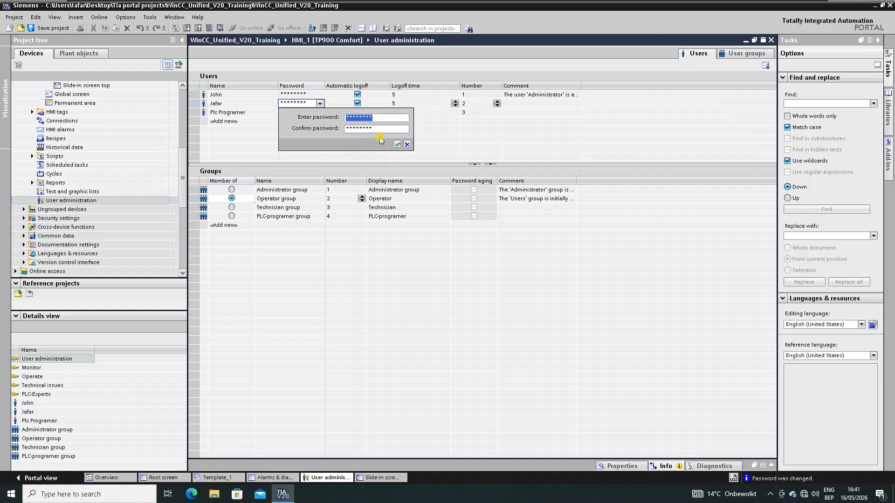
pyautogui.write('***')
pyautogui.click(391, 131)
pyautogui.press('BackSpace')
pyautogui.press('BackSpace')
pyautogui.press('BackSpace')
pyautogui.press('BackSpace')
pyautogui.press('BackSpace')
pyautogui.press('BackSpace')
pyautogui.press('BackSpace')
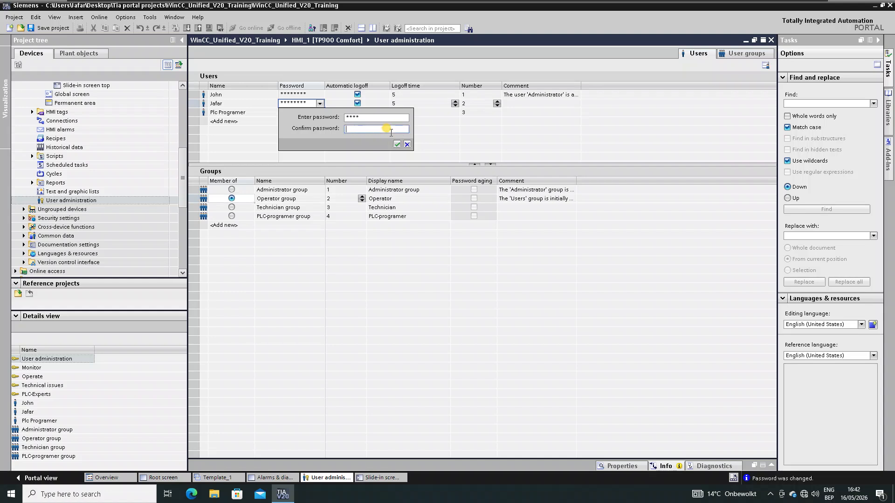
pyautogui.write('****')
pyautogui.click(397, 144)
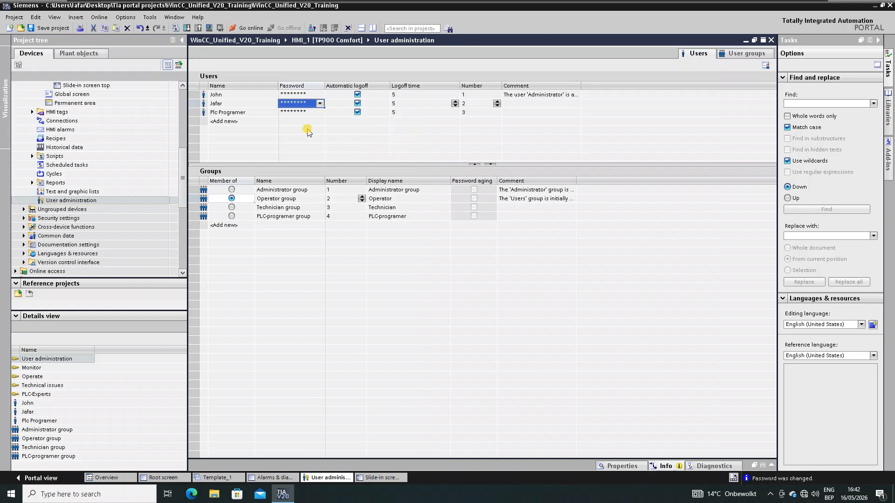
# Step: Rename the user Plc Programer to that person's first name
pyautogui.click(238, 113)
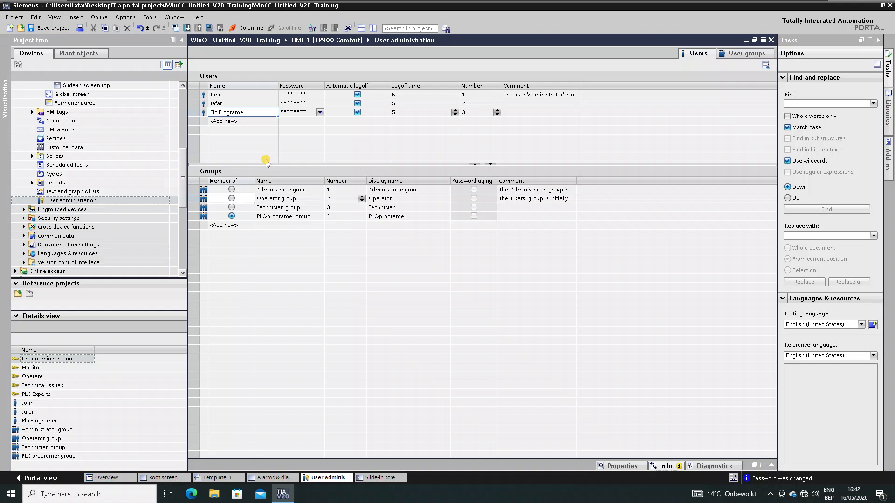
pyautogui.write('Maxim')
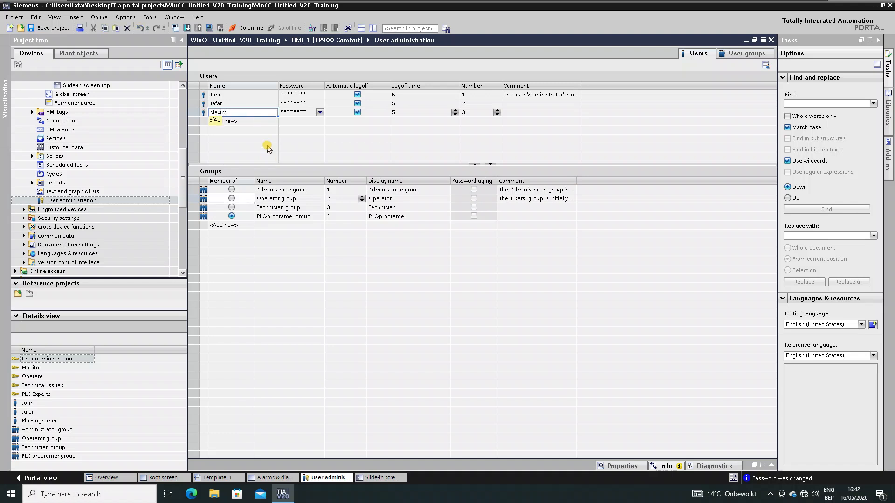
pyautogui.press('Return')
# Step: Enter and confirm a new account password for user number 3
pyautogui.click(299, 113)
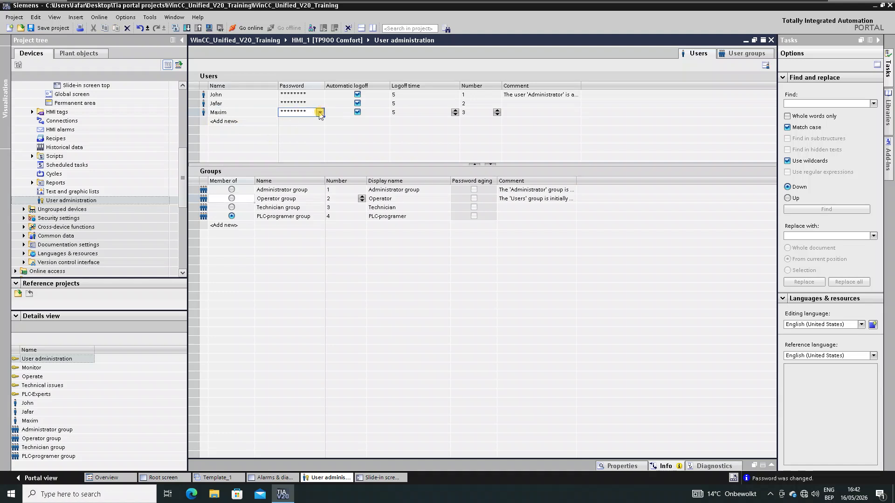
pyautogui.click(319, 113)
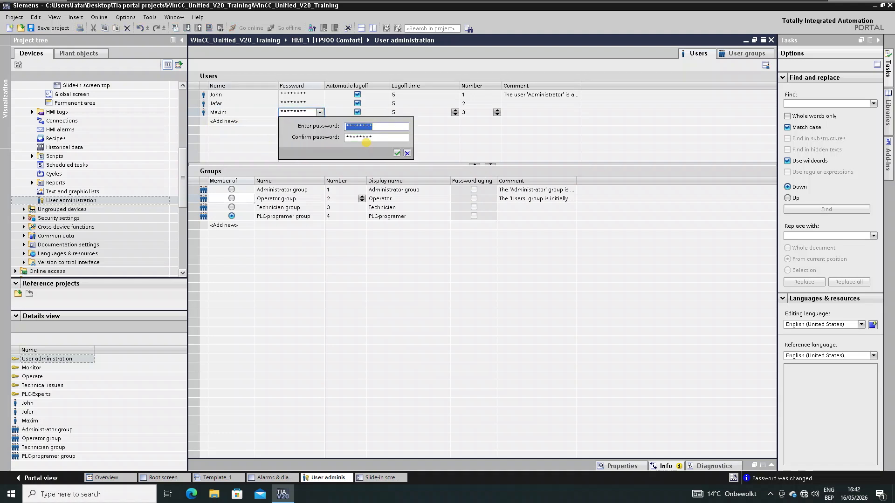
pyautogui.write('****')
pyautogui.moveTo(378, 139); pyautogui.dragTo(333, 136)
pyautogui.write('****')
pyautogui.click(396, 153)
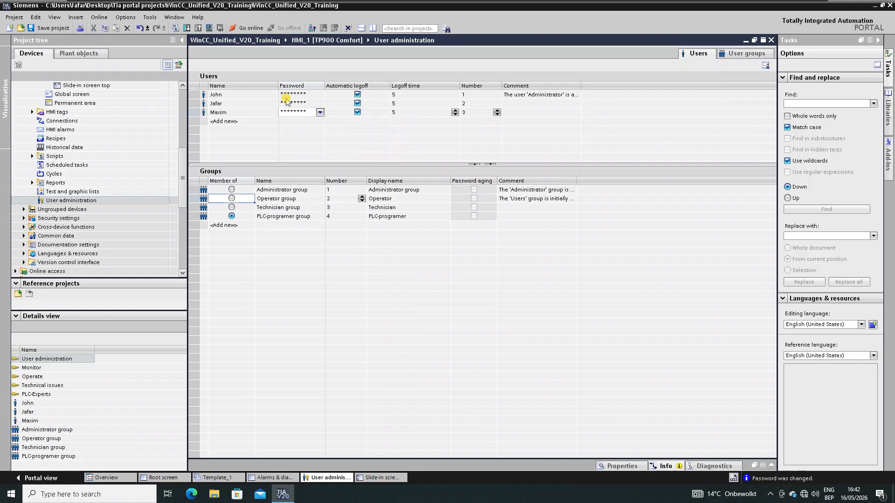
# Step: Assign user number 1 to the Administrator group and save the project
pyautogui.click(221, 94)
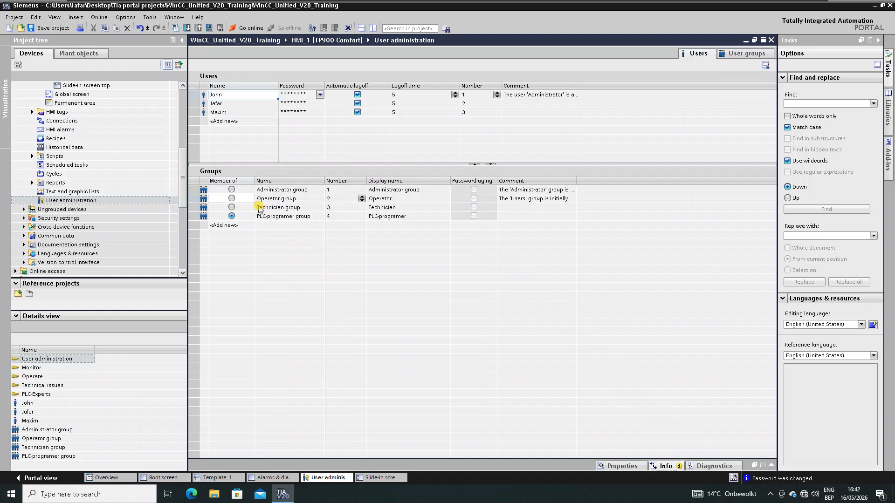
pyautogui.click(232, 190)
pyautogui.click(231, 190)
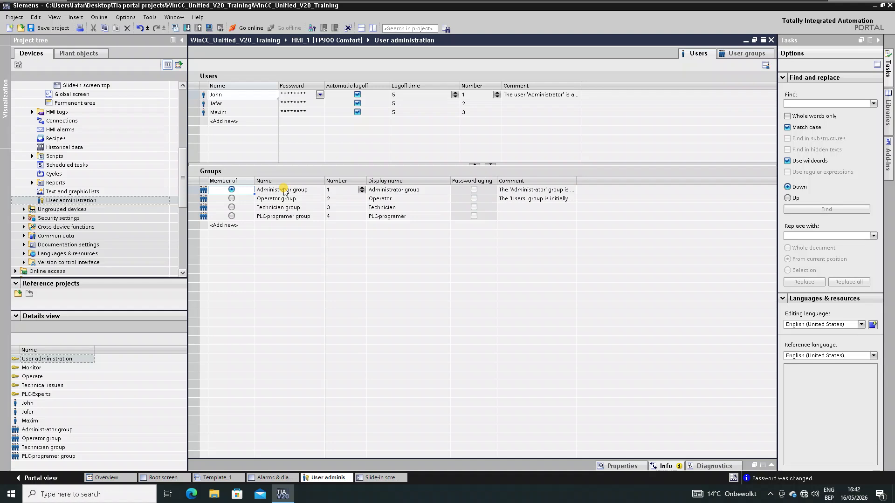
pyautogui.click(49, 28)
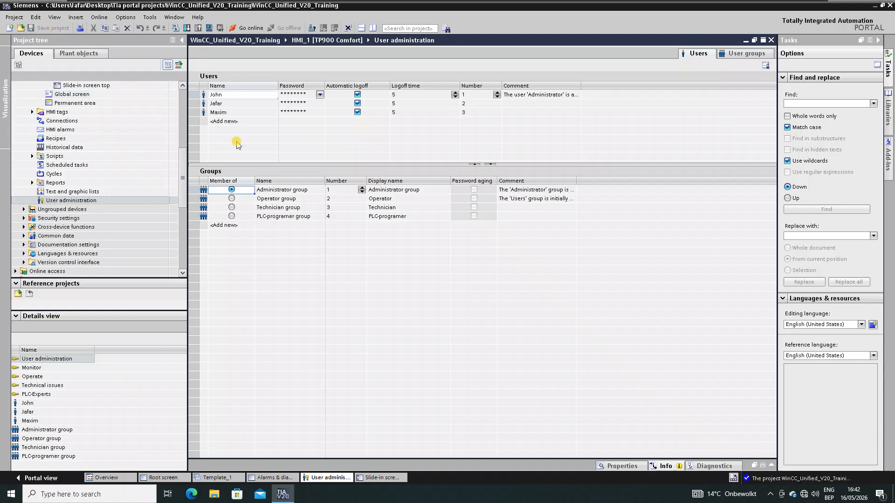
# Step: Assign user number 2 to the Operator group and check the group membership of user number 3
pyautogui.click(222, 106)
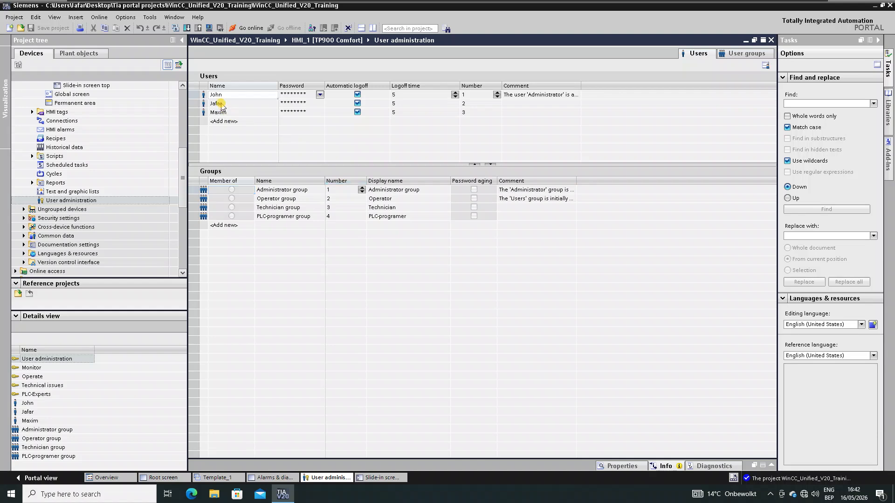
pyautogui.click(231, 198)
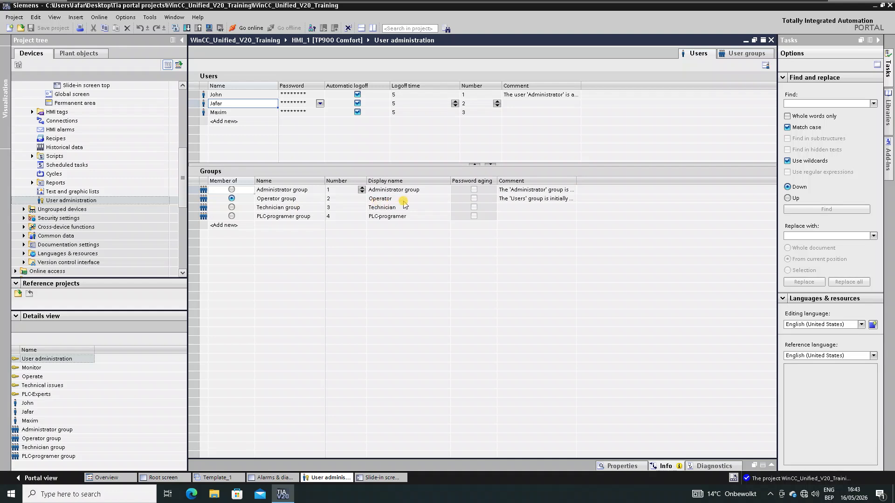
pyautogui.click(223, 113)
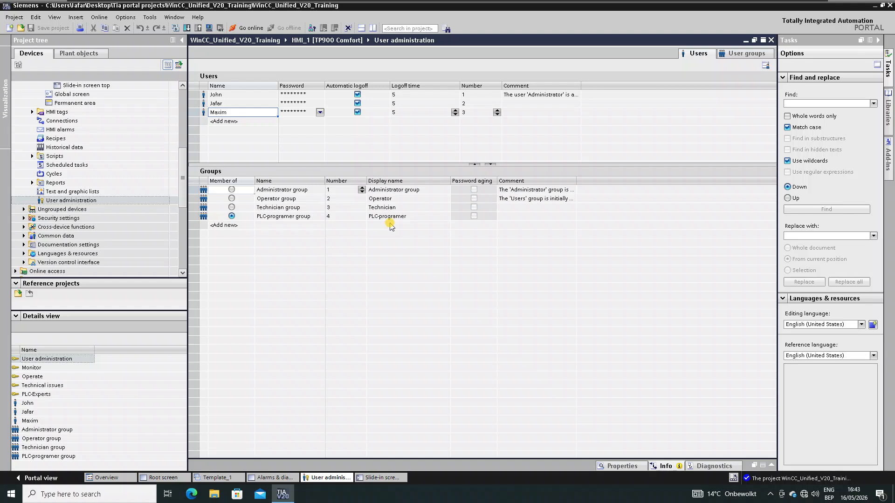
# Step: Add a fourth user and name it with that person's first name
pyautogui.click(223, 121)
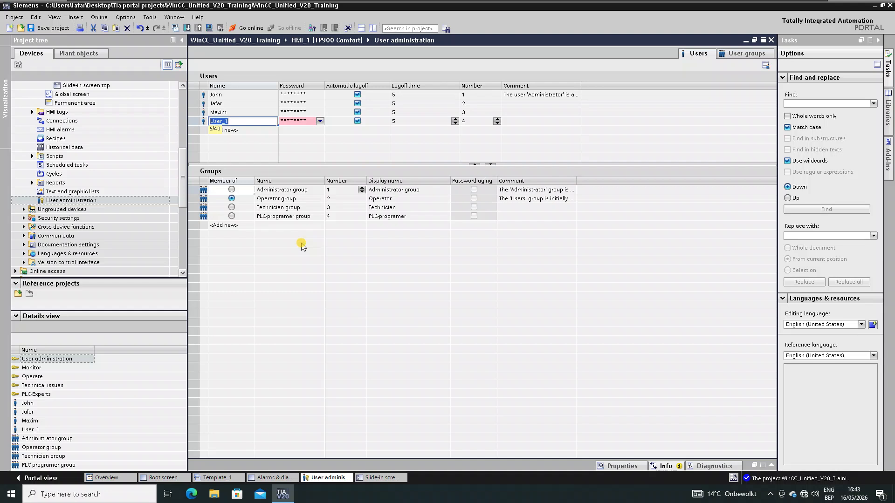
pyautogui.write('Fransky')
# Step: Try to enter an account password for user number 4, and dismiss the Windows Security notification
pyautogui.click(320, 121)
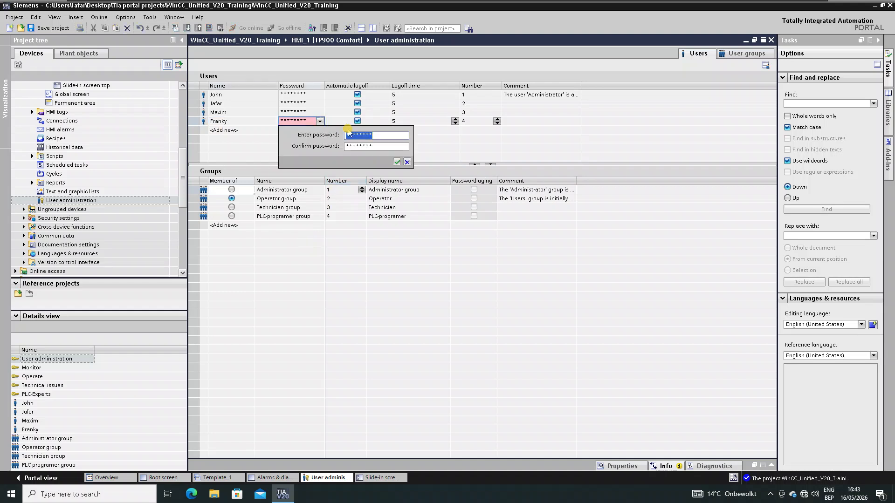
pyautogui.write('****')
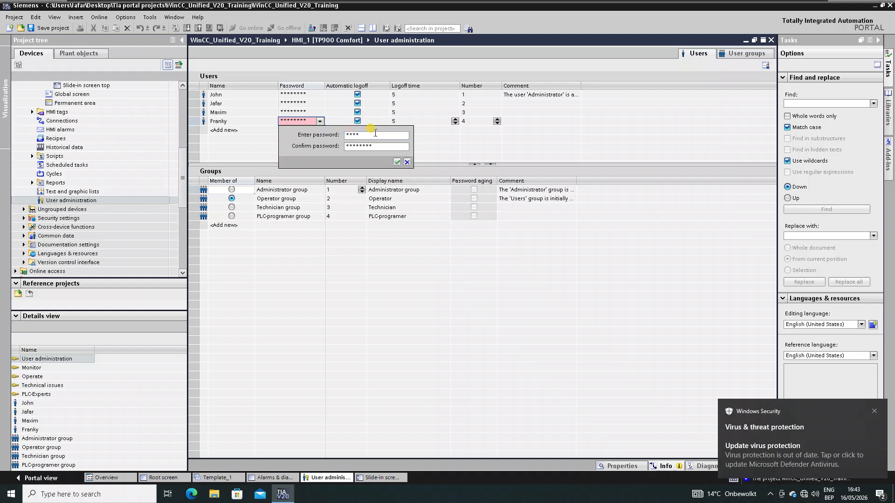
pyautogui.click(874, 412)
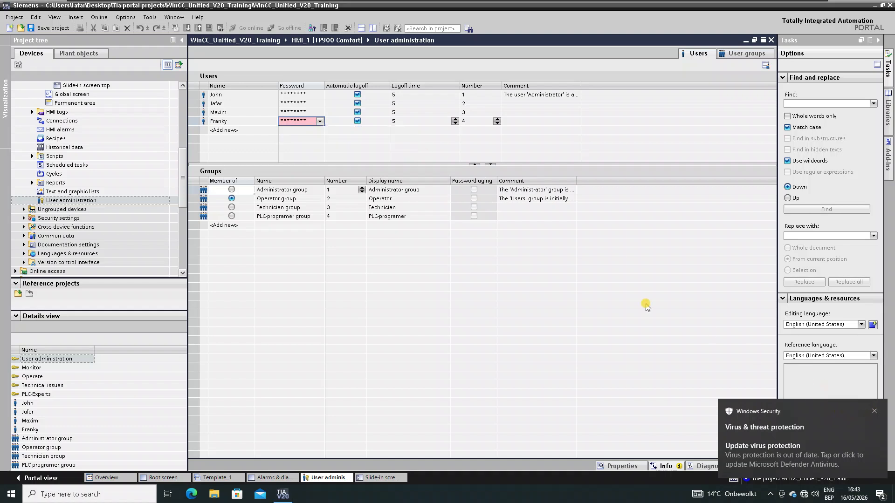
# Step: Enter and confirm the account password for user number 4
pyautogui.click(321, 121)
pyautogui.moveTo(368, 146); pyautogui.dragTo(319, 136)
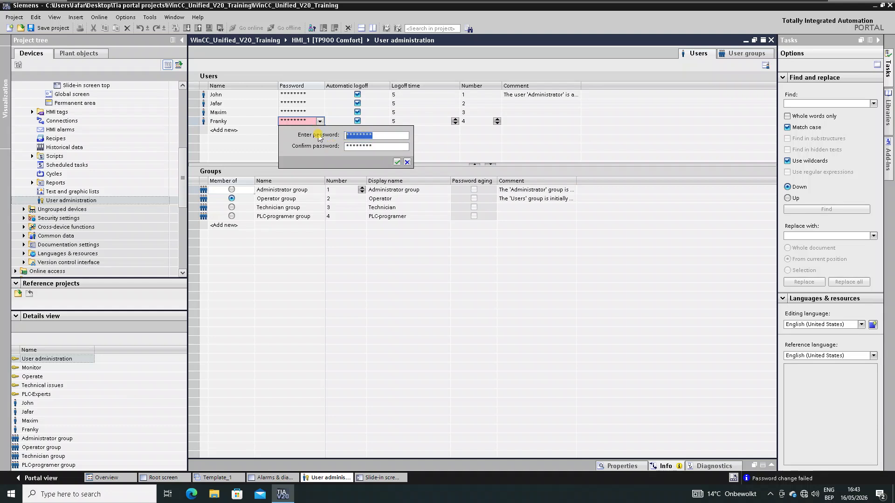
pyautogui.write('**')
pyautogui.moveTo(383, 146); pyautogui.dragTo(308, 142)
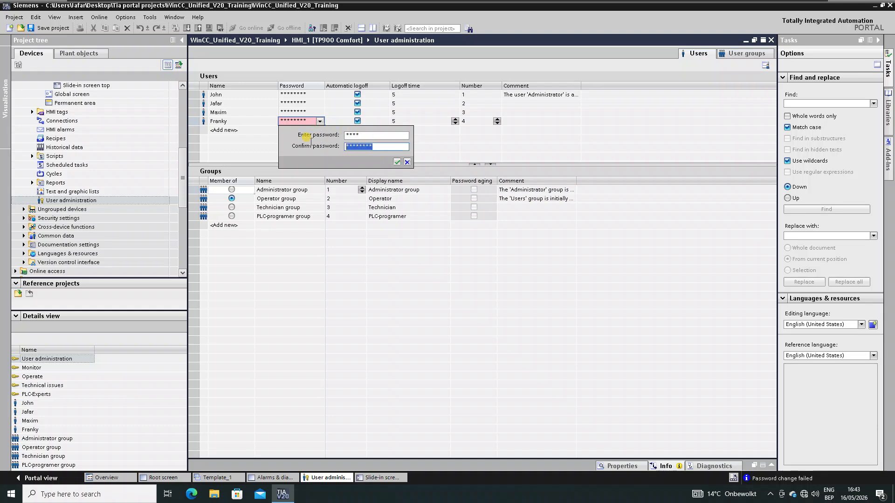
pyautogui.write('*')
pyautogui.click(397, 162)
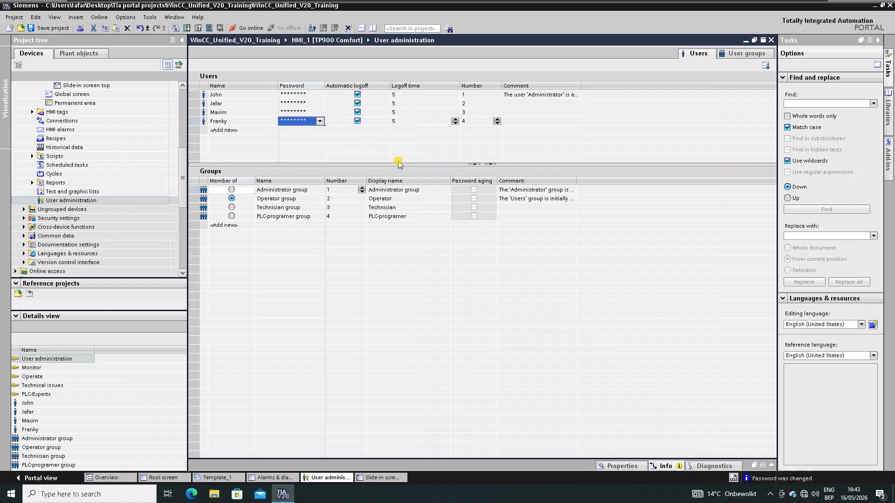
# Step: Assign user number 4 to the Technician group and save the project
pyautogui.click(217, 122)
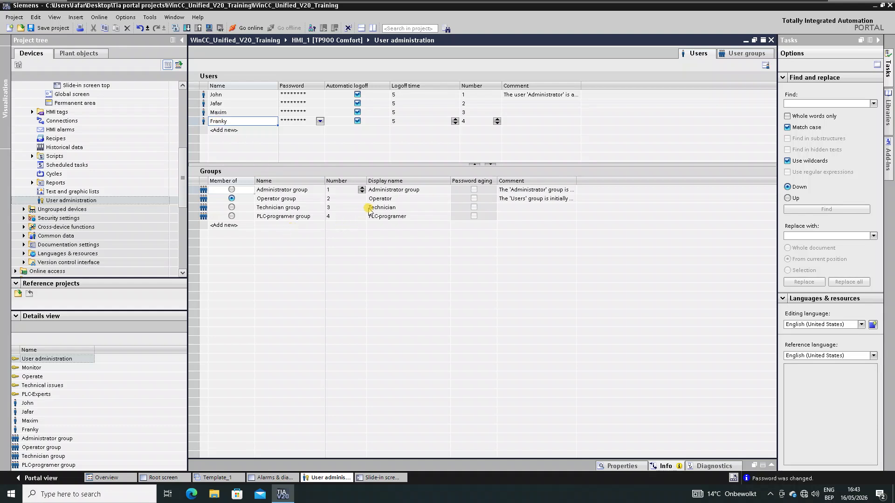
pyautogui.click(231, 208)
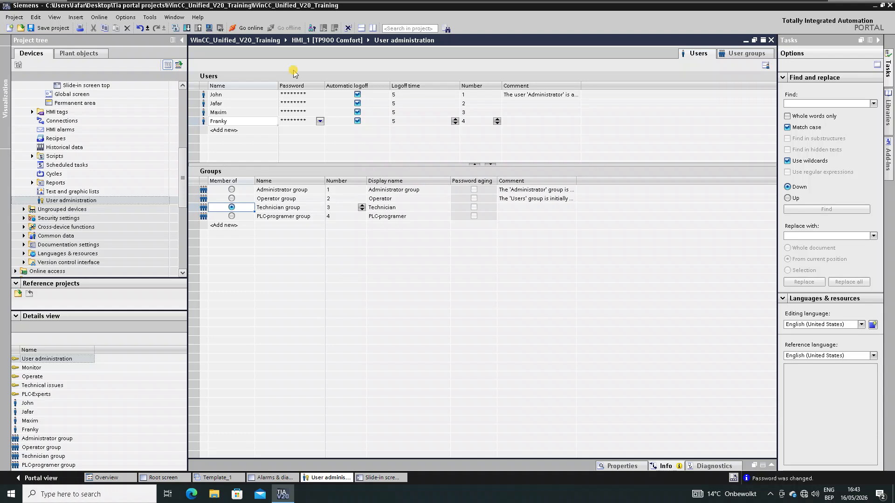
pyautogui.click(46, 29)
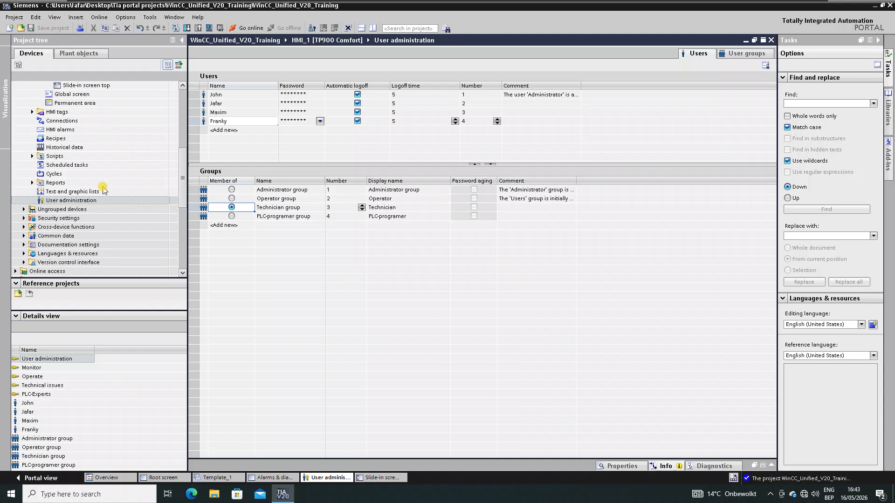
# Step: Open the HMI's Root screen for editing
pyautogui.click(96, 173)
pyautogui.scroll(4, 68, 175)
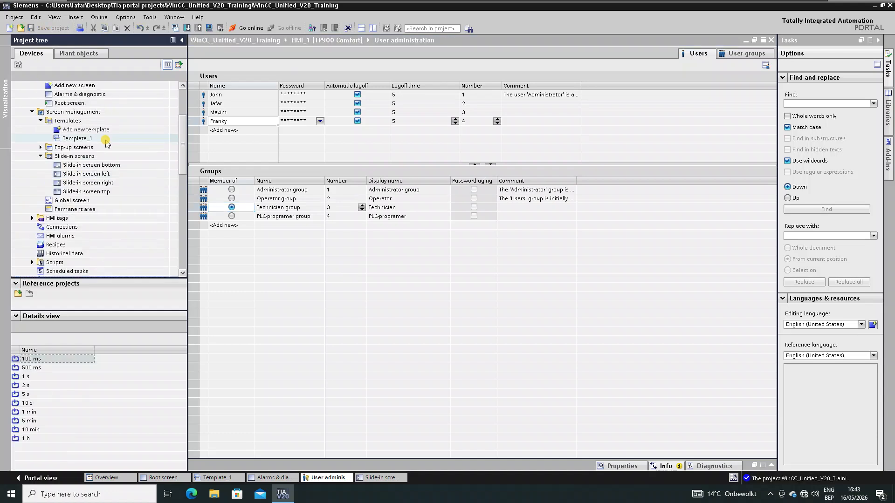
pyautogui.click(60, 104)
pyautogui.doubleClick(60, 104)
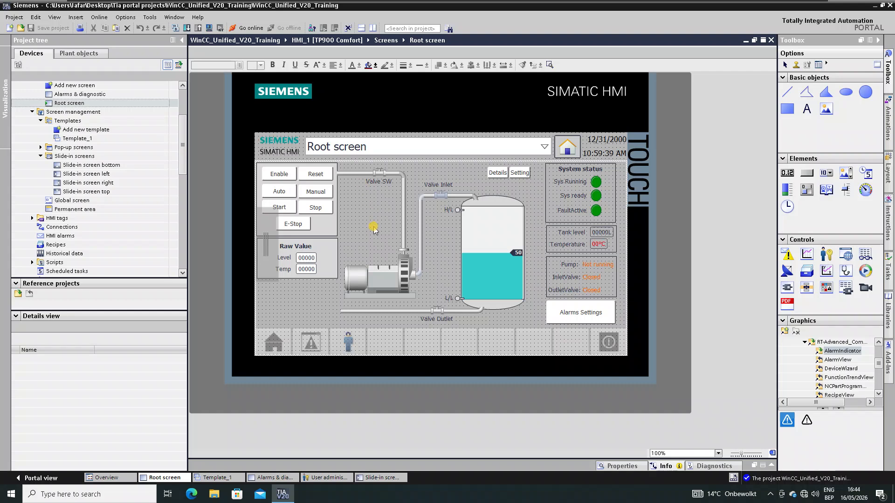
# Step: Set the Enable button's runtime security authorization to Operate on the Root screen
pyautogui.click(277, 175)
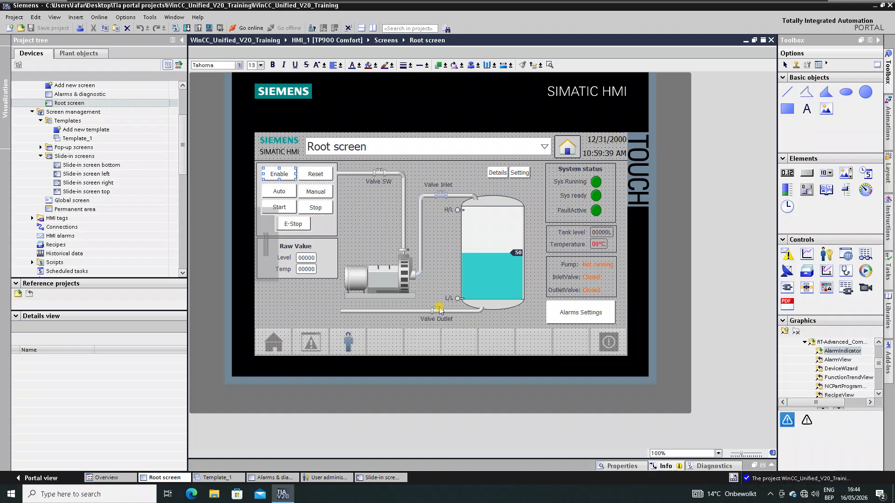
pyautogui.click(623, 466)
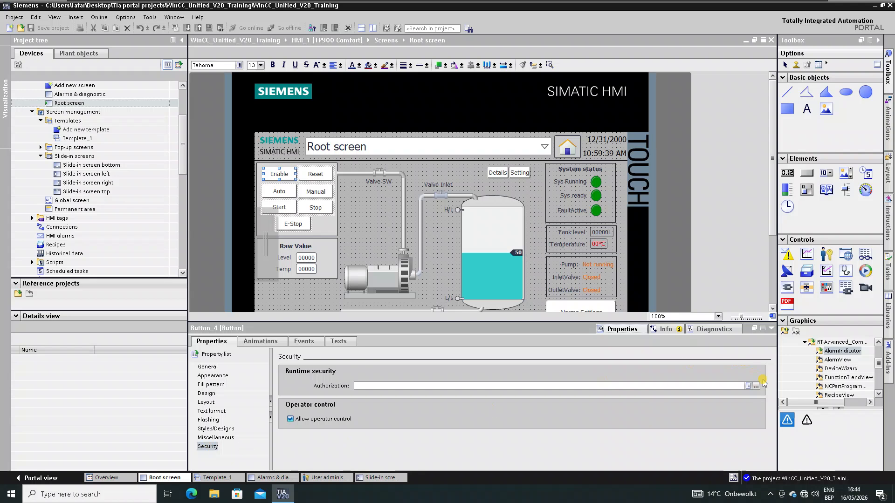
pyautogui.click(755, 385)
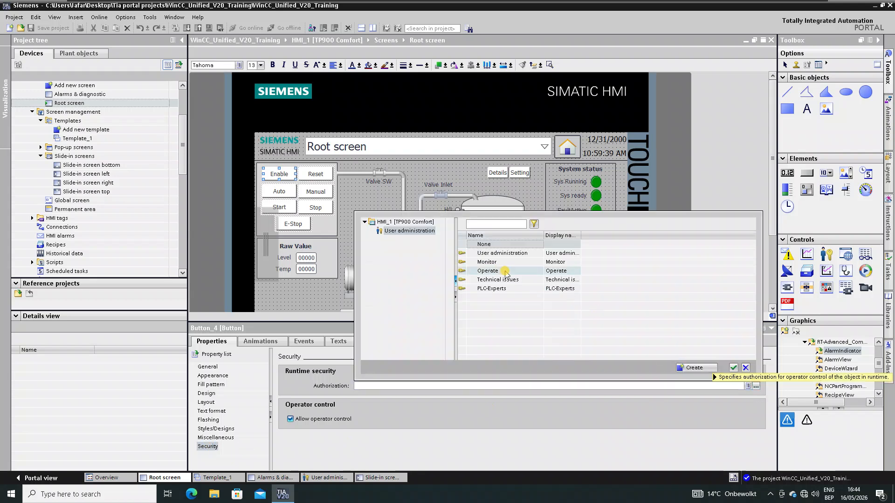
pyautogui.click(733, 368)
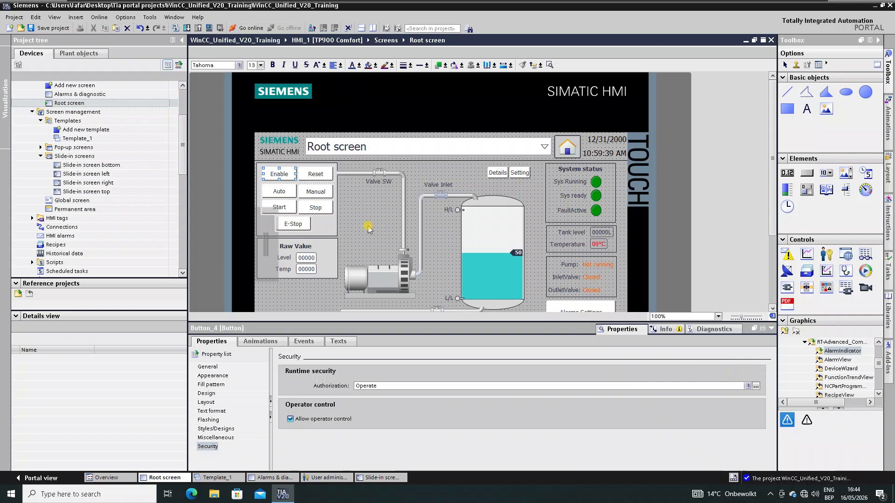
# Step: Set the runtime authorization of the Root screen's Details button to Technical issues
pyautogui.scroll(-3, 371, 221)
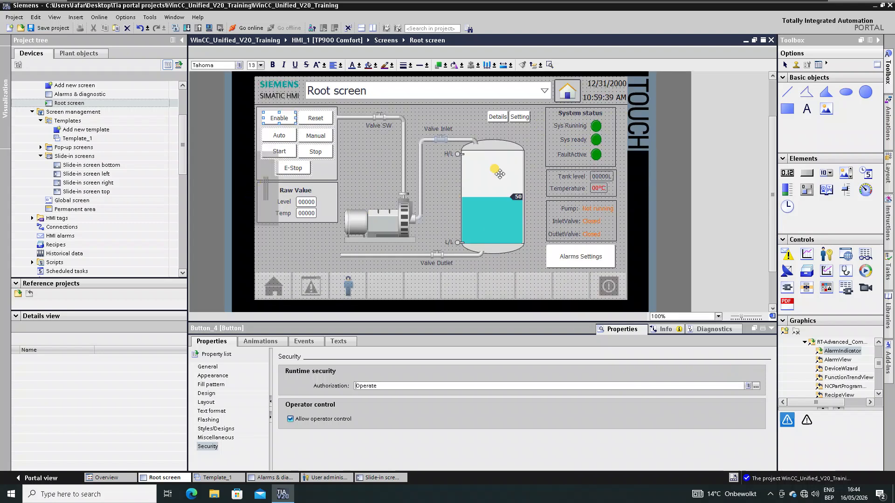
pyautogui.click(498, 117)
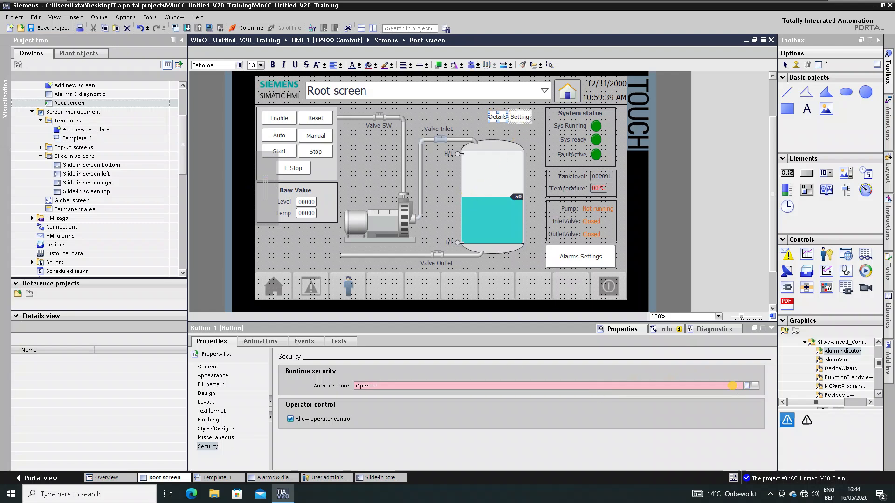
pyautogui.click(755, 385)
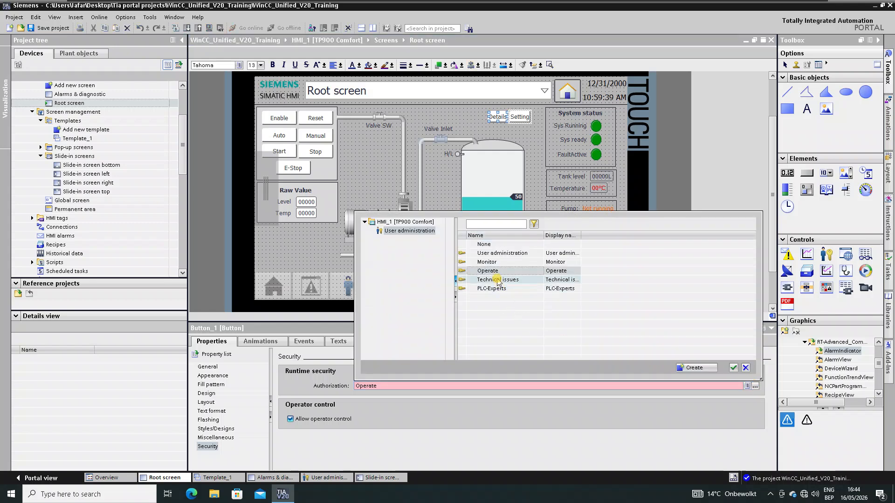
pyautogui.doubleClick(498, 280)
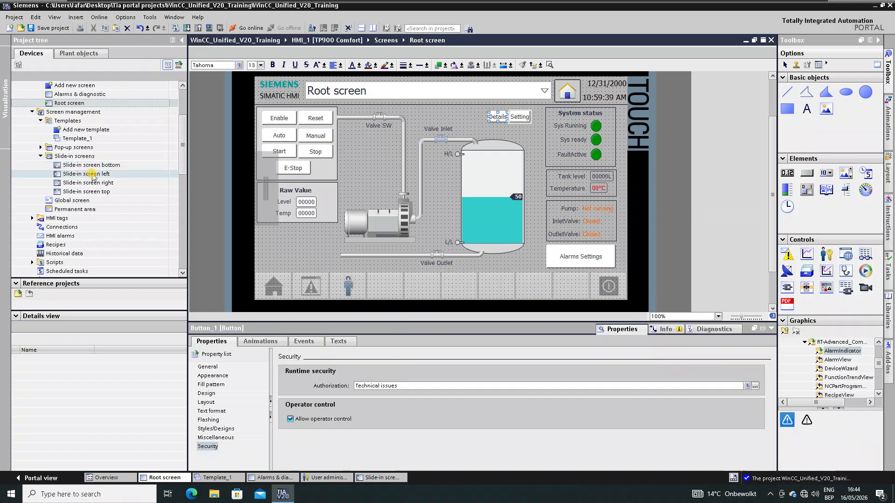
# Step: Open Slide-in screen left and set its security authorization to Technical issues
pyautogui.doubleClick(75, 175)
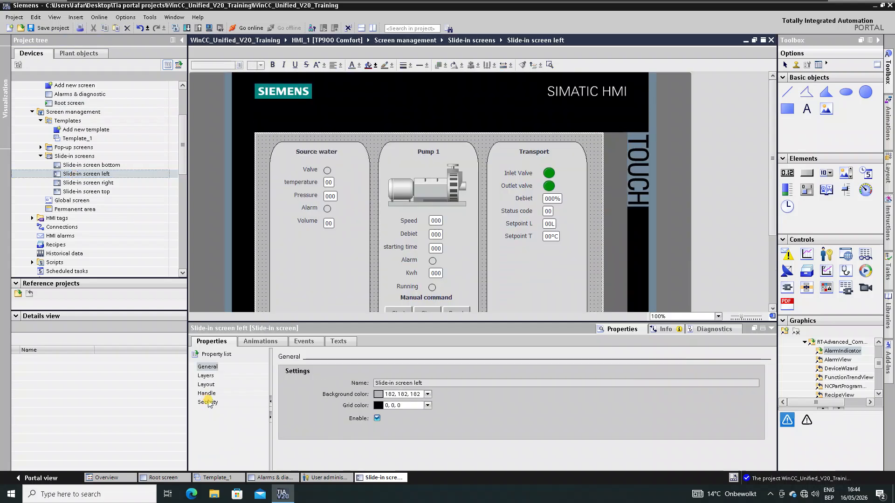
pyautogui.click(208, 402)
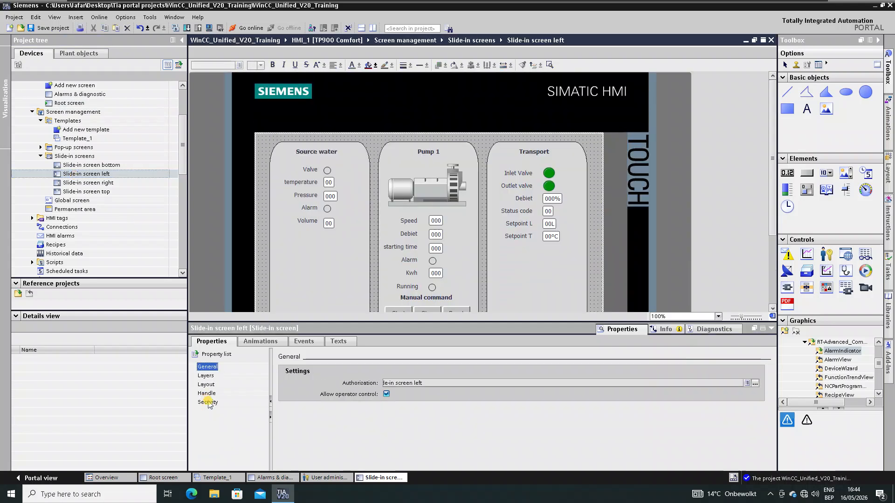
pyautogui.click(754, 383)
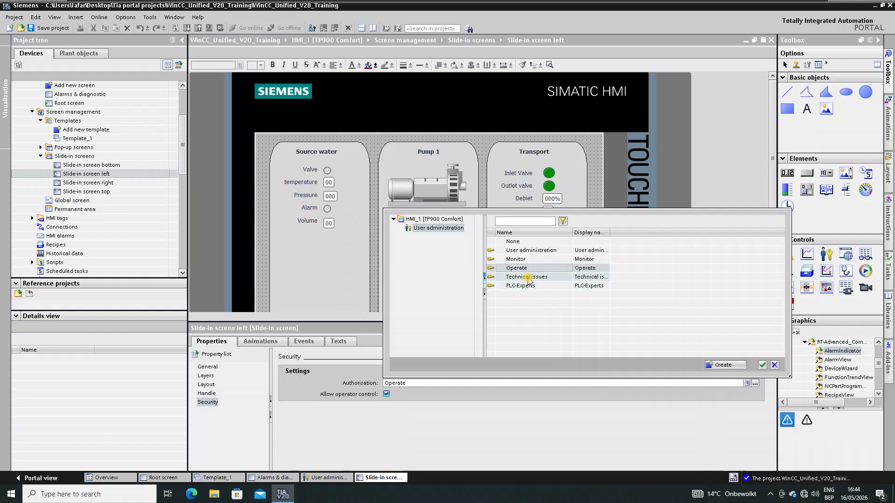
pyautogui.doubleClick(527, 276)
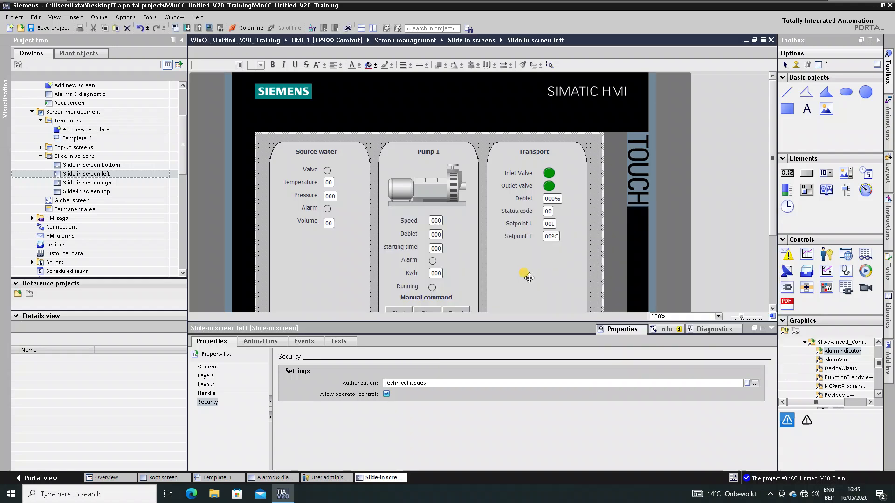
# Step: Return to the Root screen and set the Alarms Settings button's runtime authorization to PLC-Experts
pyautogui.doubleClick(69, 103)
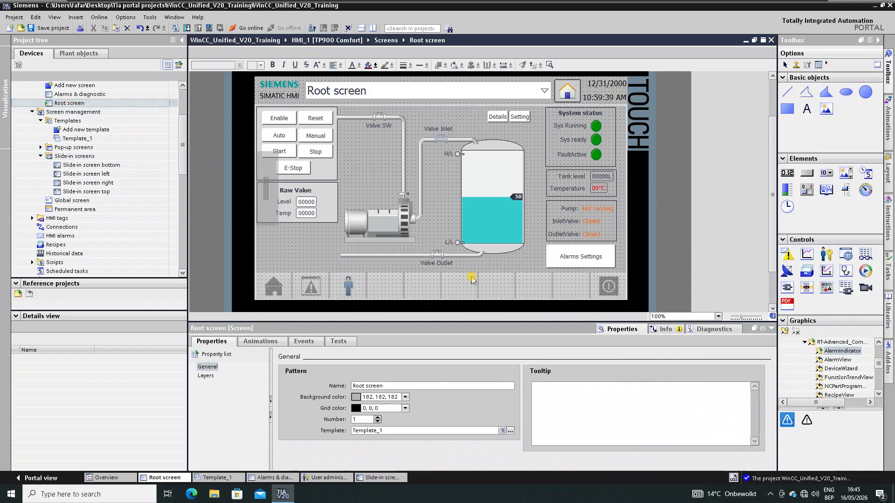
pyautogui.click(554, 252)
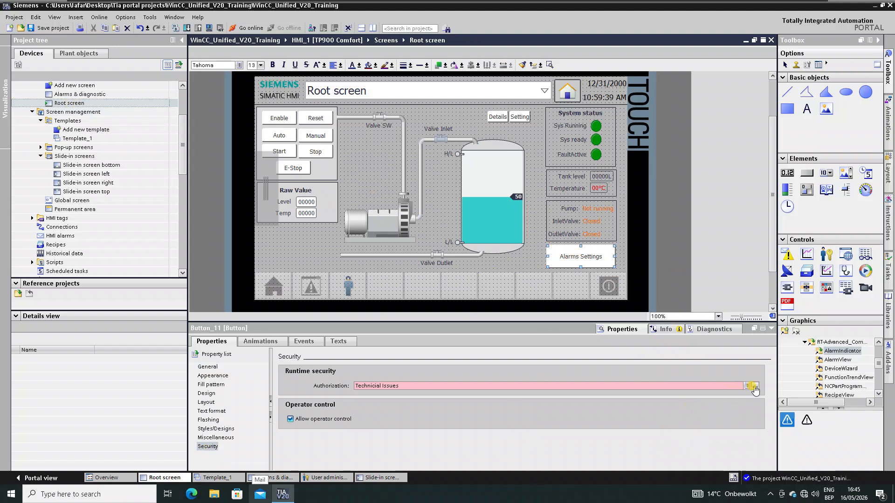
pyautogui.click(755, 386)
pyautogui.click(490, 289)
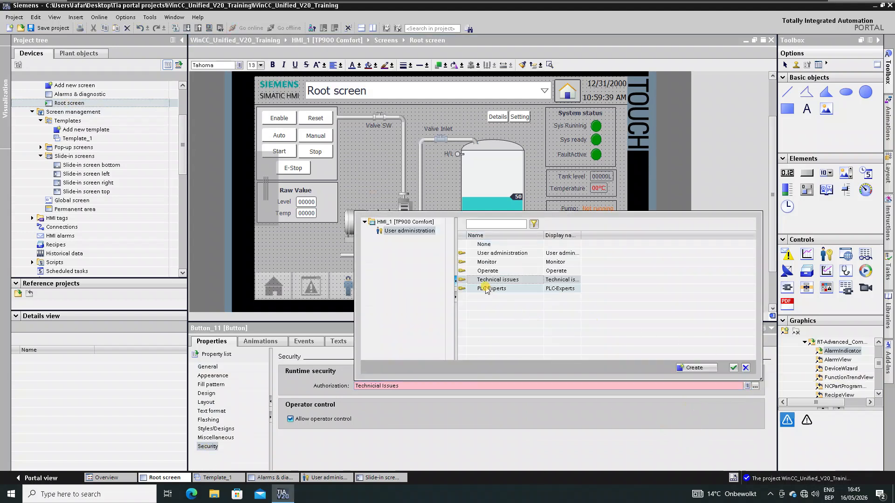
pyautogui.click(733, 369)
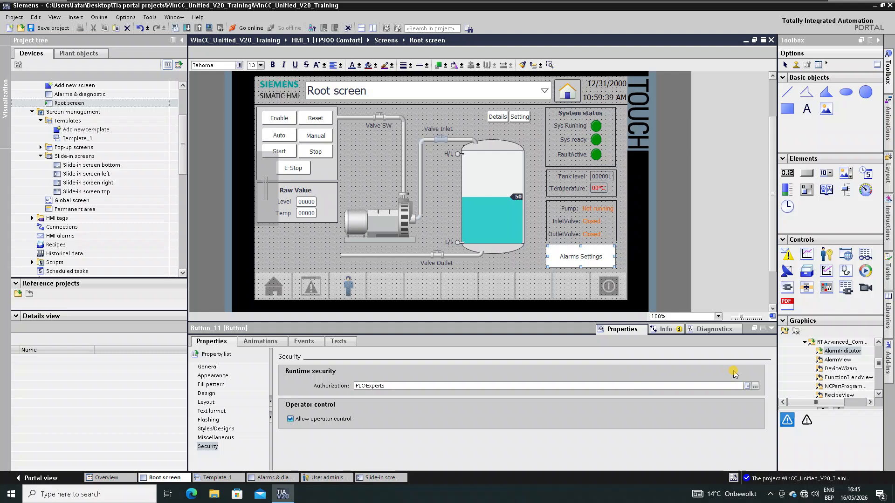
pyautogui.click(532, 259)
pyautogui.scroll(3, 513, 270)
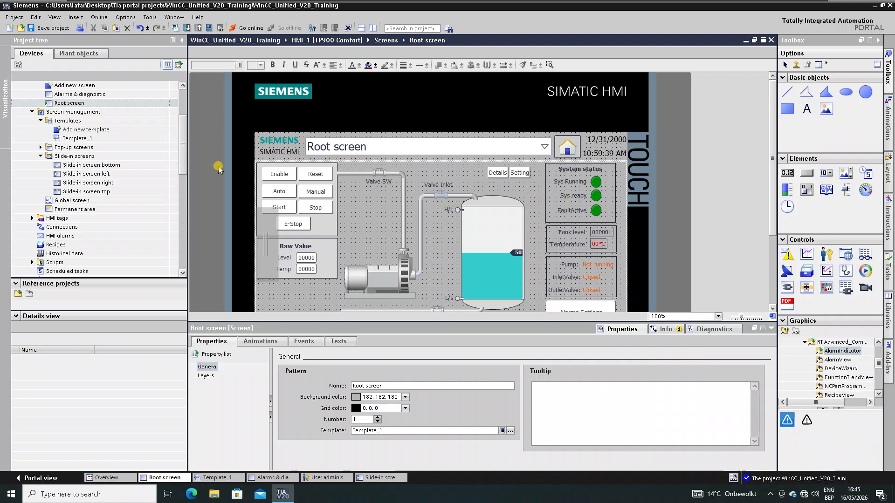
# Step: Save the project and start the simulation of HMI_1 [TP900 Comfort]
pyautogui.click(46, 29)
pyautogui.click(73, 148)
pyautogui.scroll(3, 83, 235)
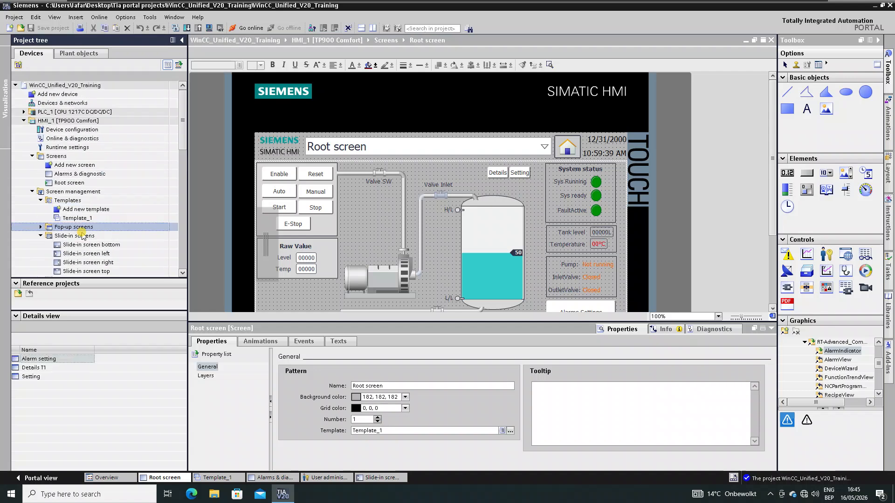
pyautogui.click(70, 120)
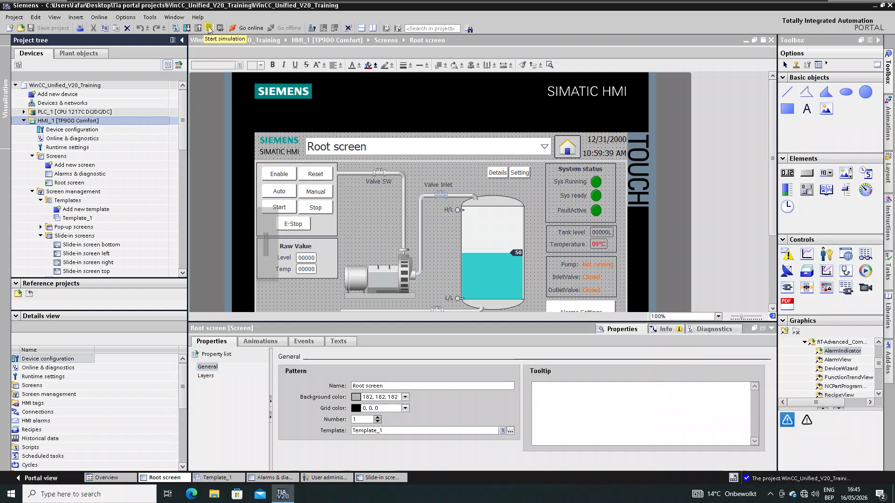
pyautogui.click(209, 29)
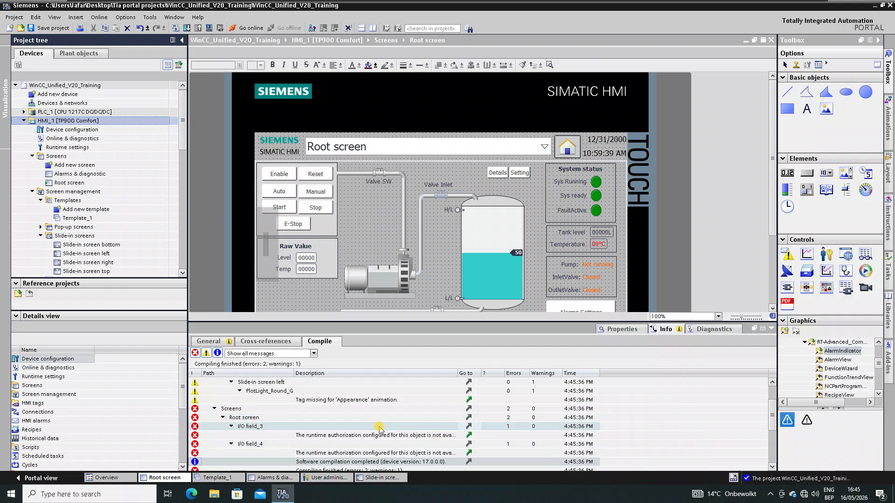
# Step: Go to the compile error of I/O field_3 and set that Level field's authorization to Technical issues
pyautogui.click(468, 435)
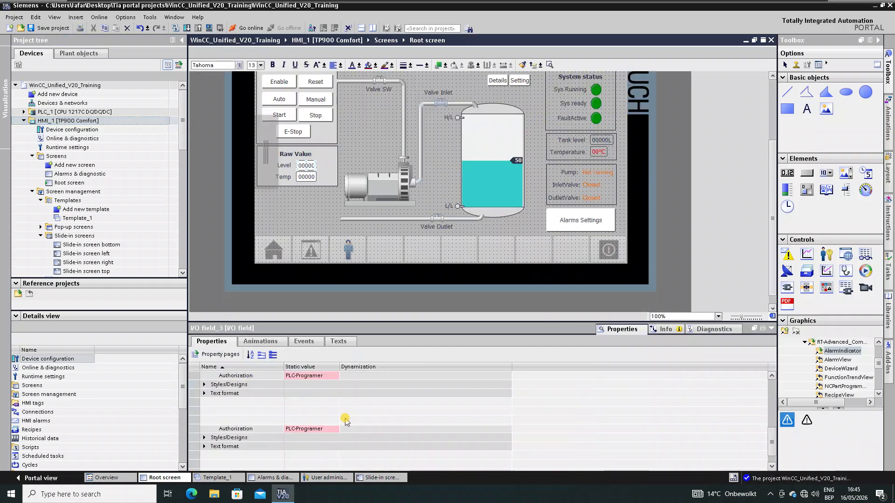
pyautogui.click(333, 377)
pyautogui.click(326, 376)
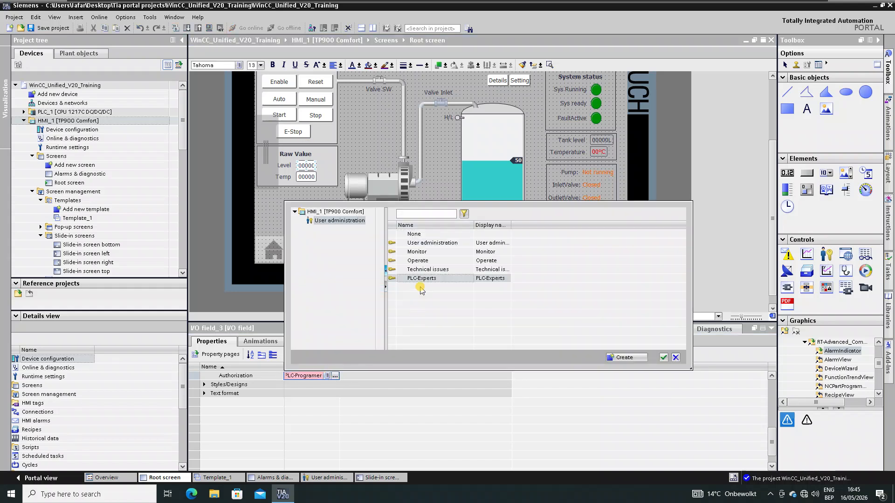
pyautogui.doubleClick(420, 269)
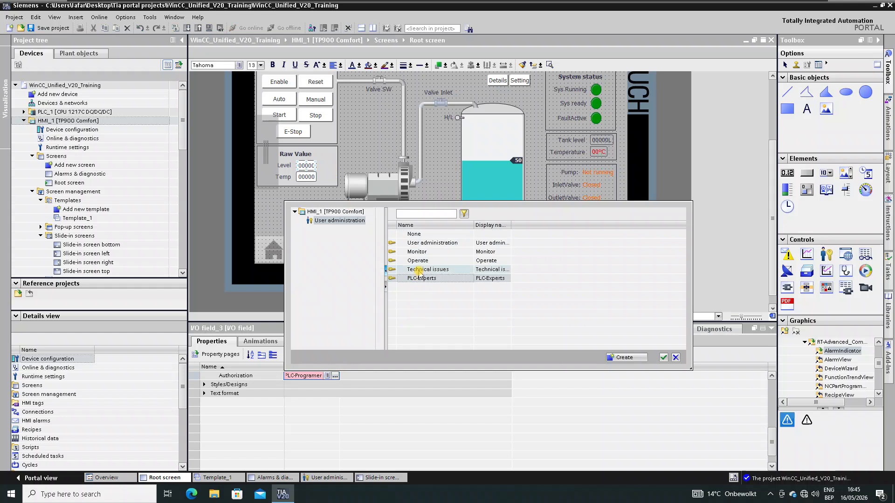
# Step: Set the authorization of the Temp I/O field under Raw Value to Technical issues
pyautogui.click(307, 177)
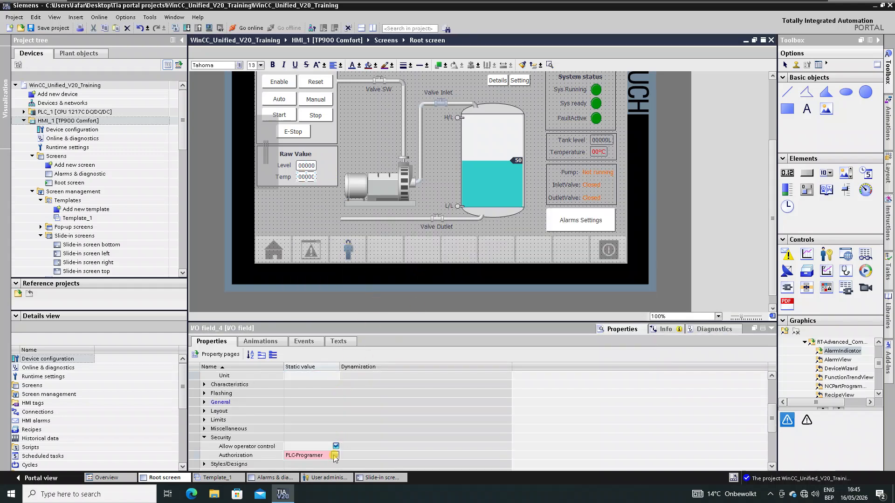
pyautogui.click(335, 455)
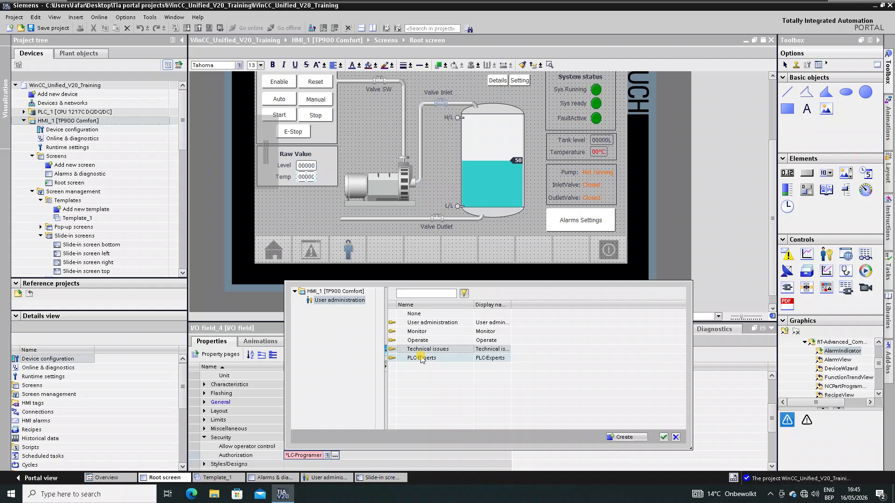
pyautogui.doubleClick(420, 349)
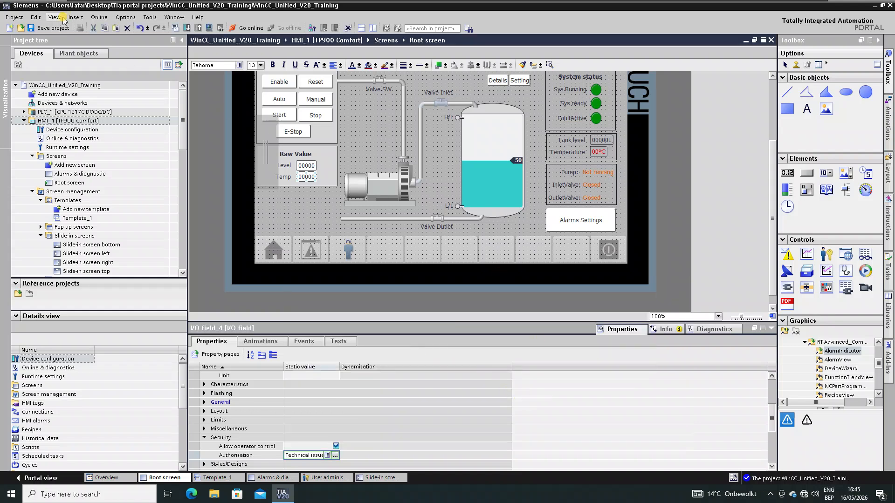
# Step: Save the corrected project and simulate HMI_1 again
pyautogui.click(49, 28)
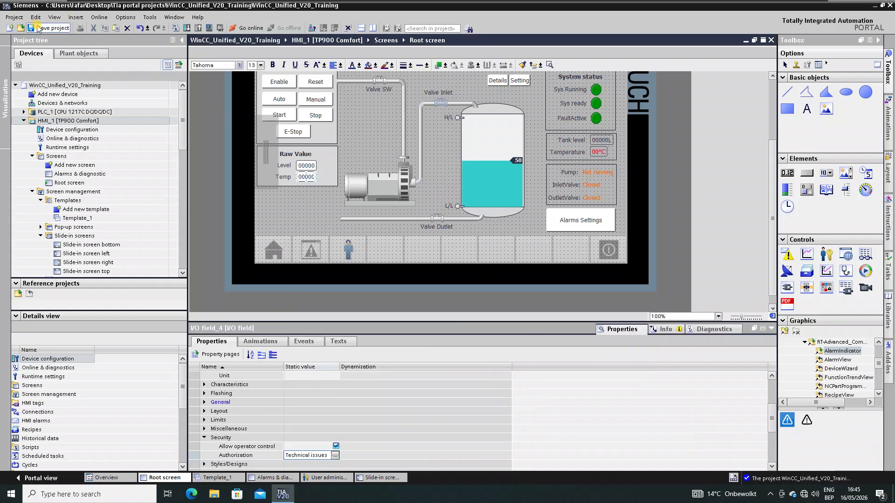
pyautogui.click(88, 120)
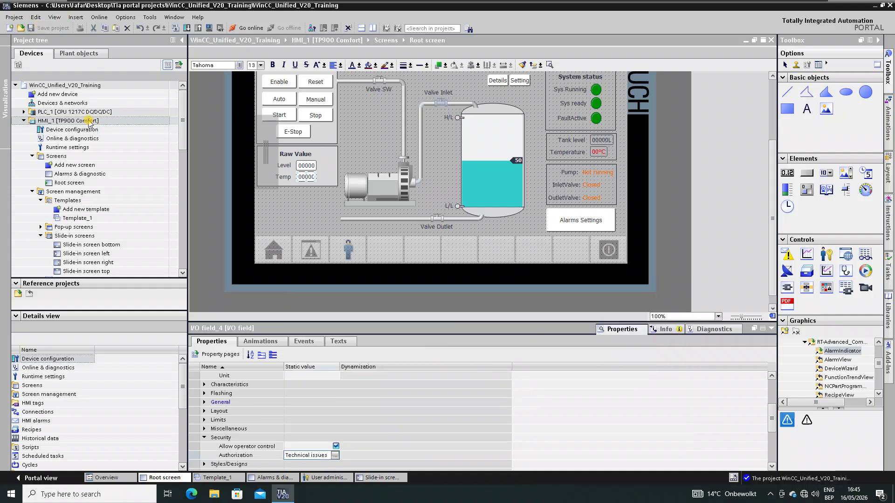
pyautogui.click(211, 28)
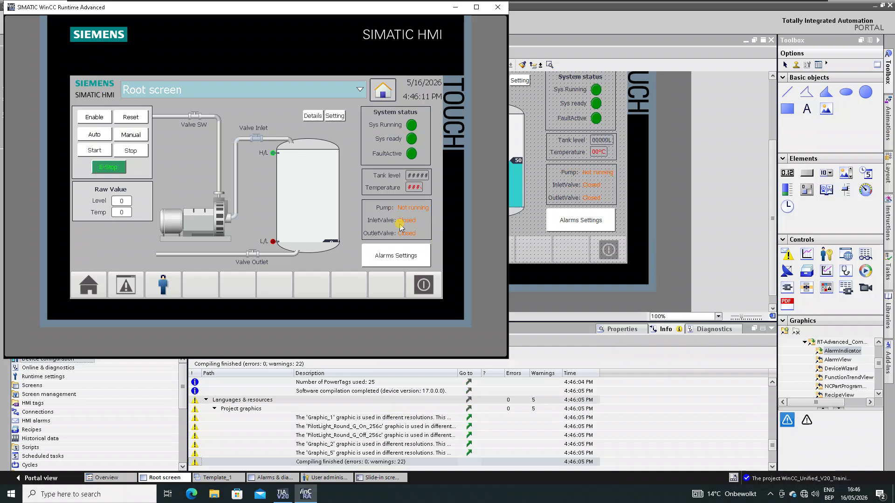
# Step: Request Details in the simulated Root screen and log in with the user name and account password
pyautogui.click(313, 116)
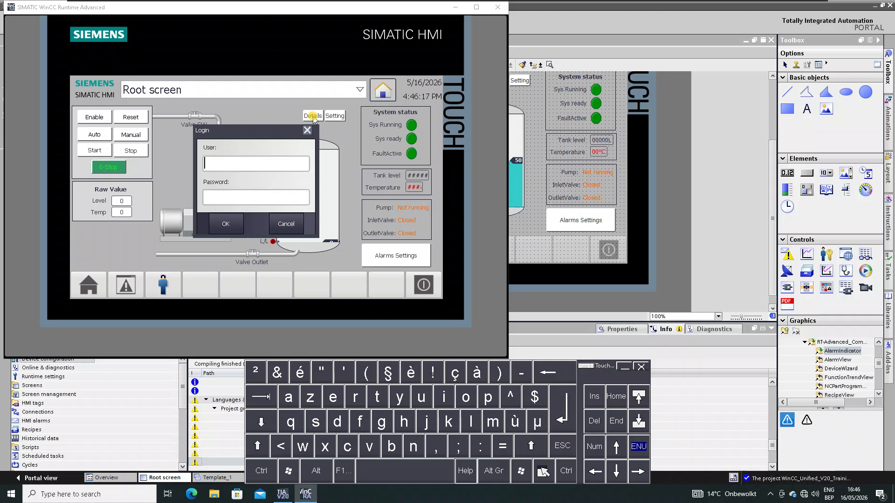
pyautogui.click(267, 195)
pyautogui.click(225, 227)
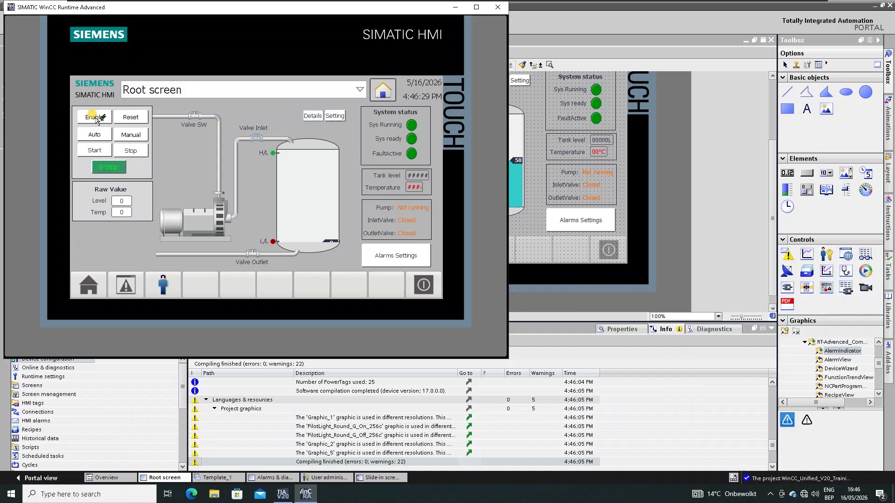
# Step: Test the Reset button in the simulation and close the active system events window
pyautogui.click(128, 117)
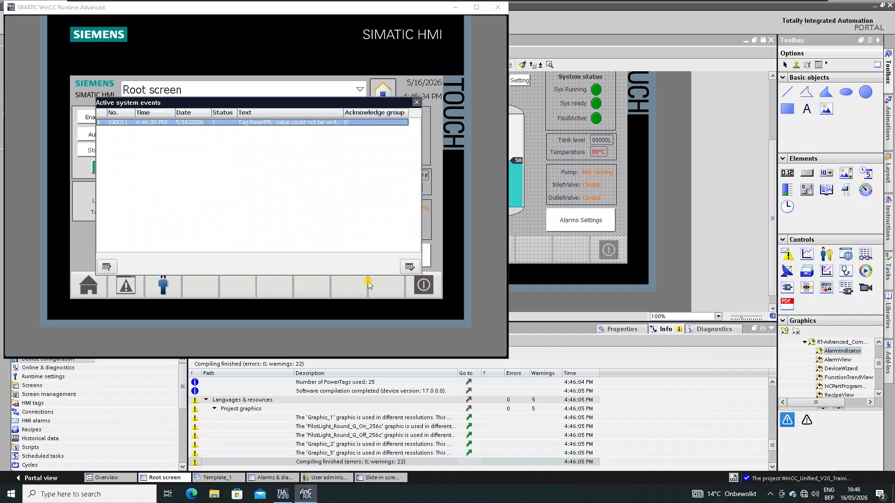
pyautogui.click(417, 103)
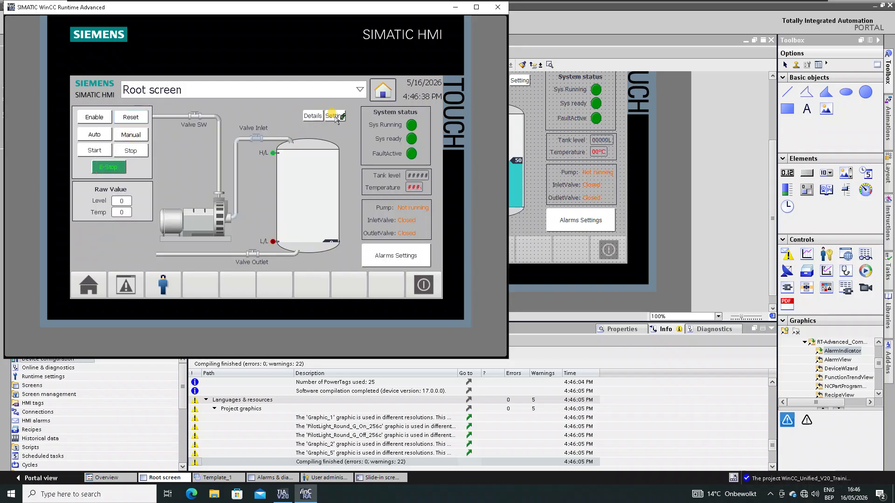
# Step: Request Alarms Settings in the simulated Root screen and log in with another user's name and account password
pyautogui.click(396, 256)
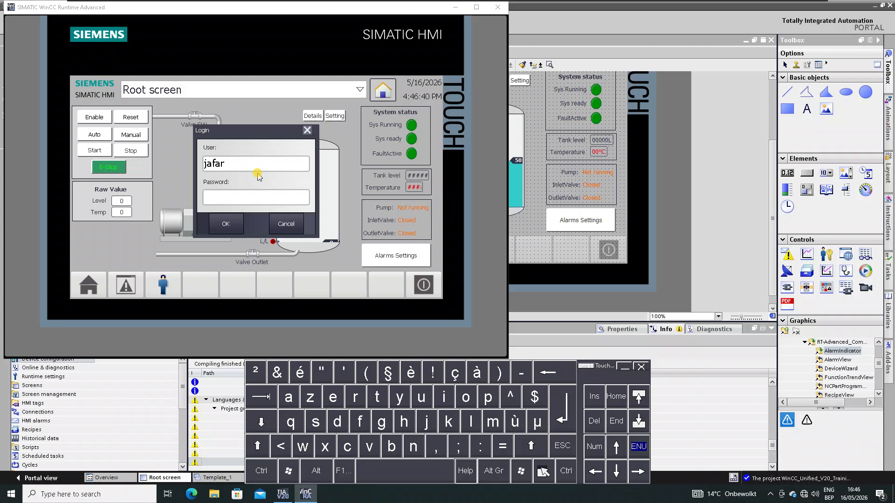
pyautogui.click(236, 163)
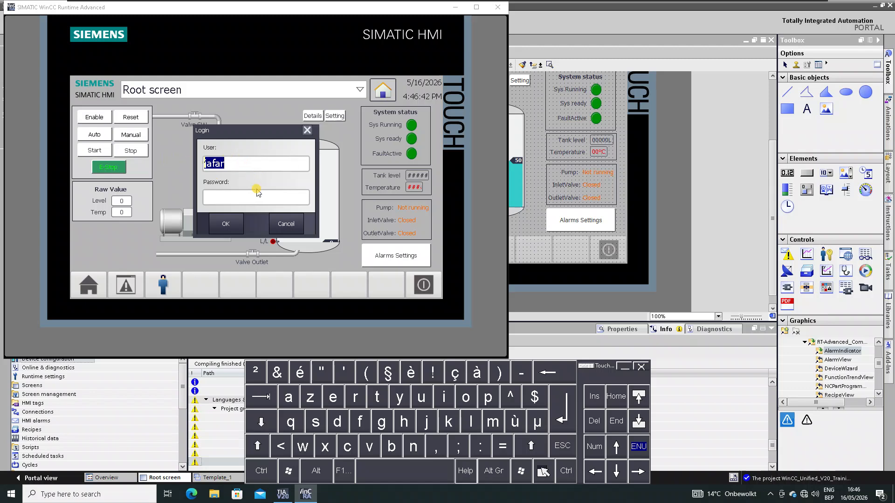
pyautogui.press('BackSpace')
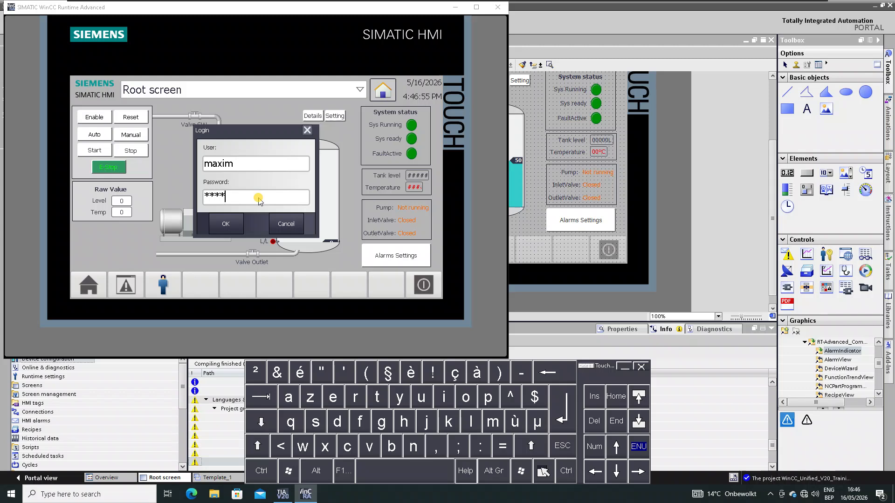
pyautogui.click(226, 224)
# Step: Test Alarms Settings, and show and hide the Setting and Details pop-ups in the simulated Root screen
pyautogui.click(412, 257)
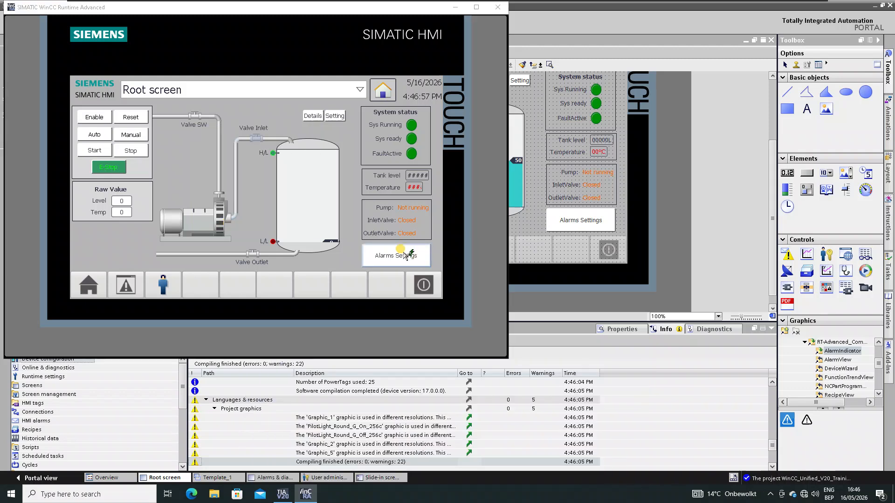
pyautogui.click(397, 255)
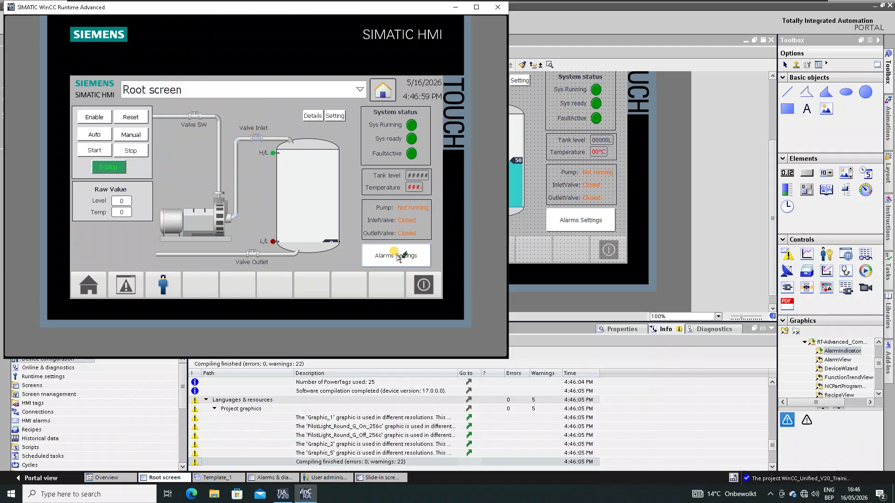
pyautogui.click(397, 258)
pyautogui.click(395, 259)
pyautogui.click(335, 116)
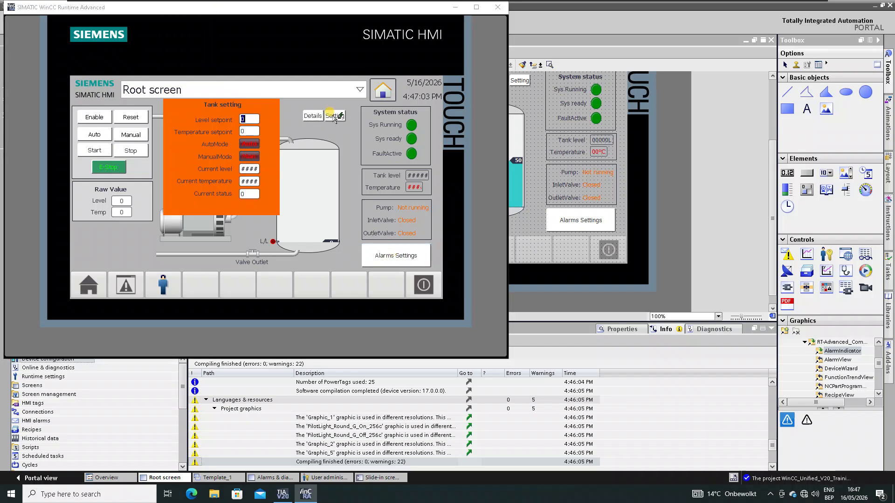
pyautogui.click(334, 117)
pyautogui.click(314, 116)
pyautogui.click(314, 116)
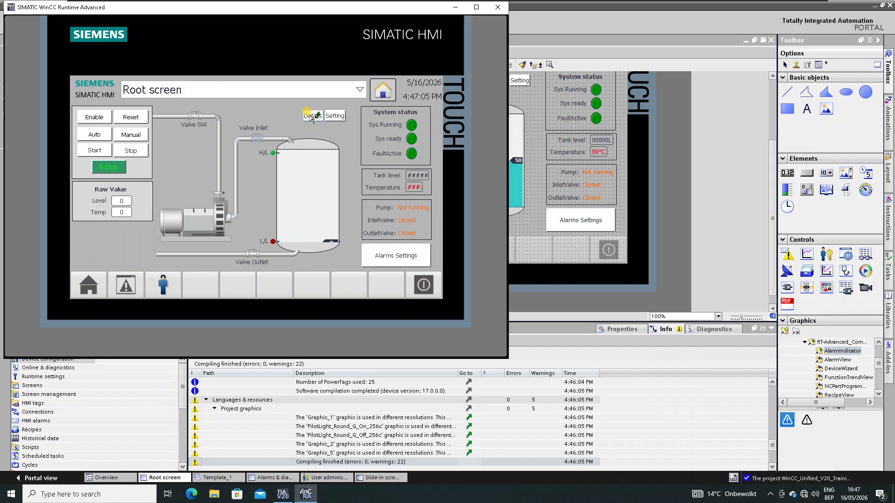
# Step: Test Enable, the left slide-in screen and input access to the Raw Value Level field in the simulation
pyautogui.click(93, 119)
pyautogui.click(82, 176)
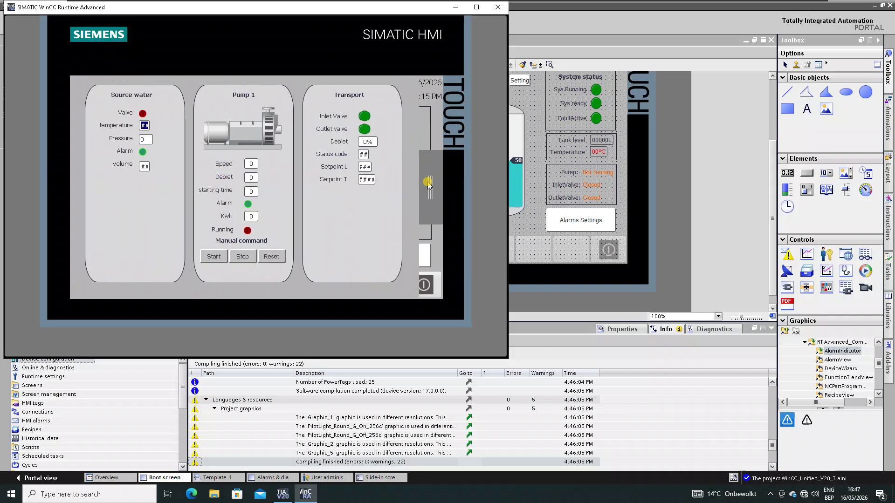
pyautogui.click(428, 183)
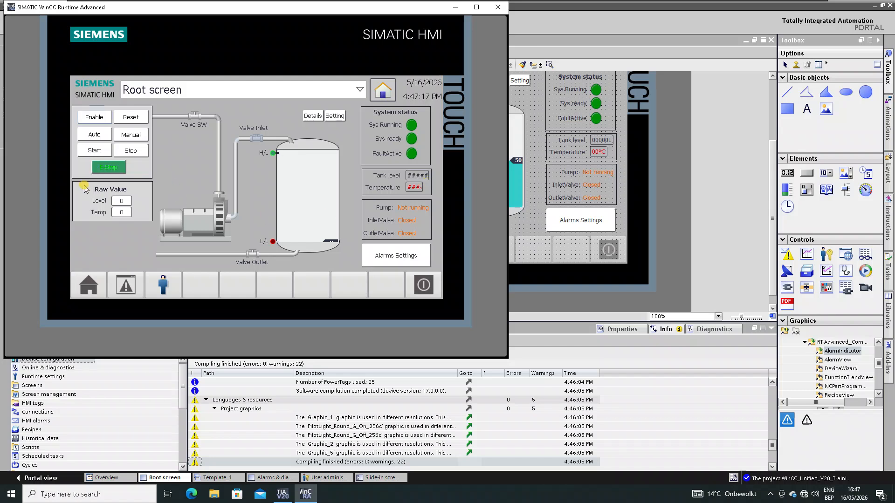
pyautogui.click(82, 180)
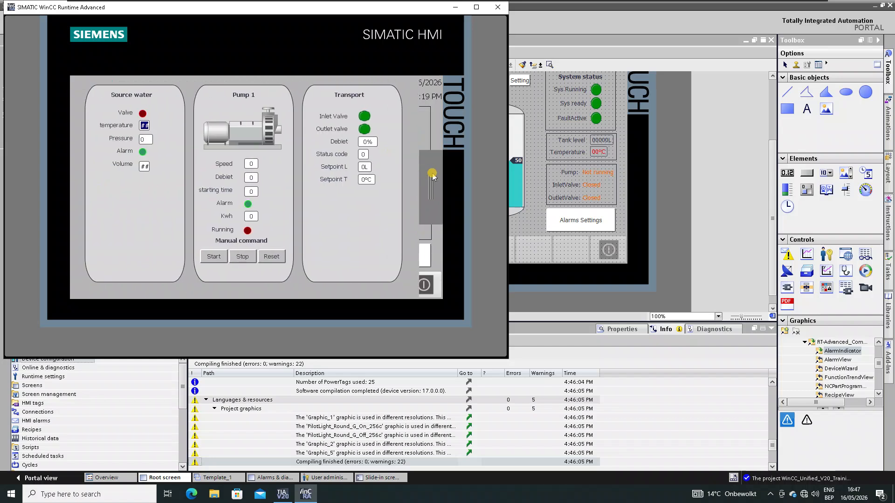
pyautogui.click(431, 176)
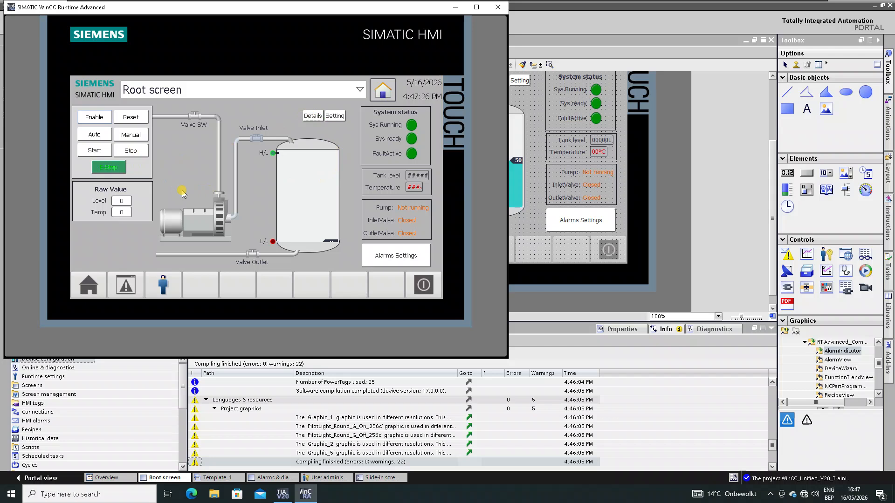
pyautogui.click(121, 201)
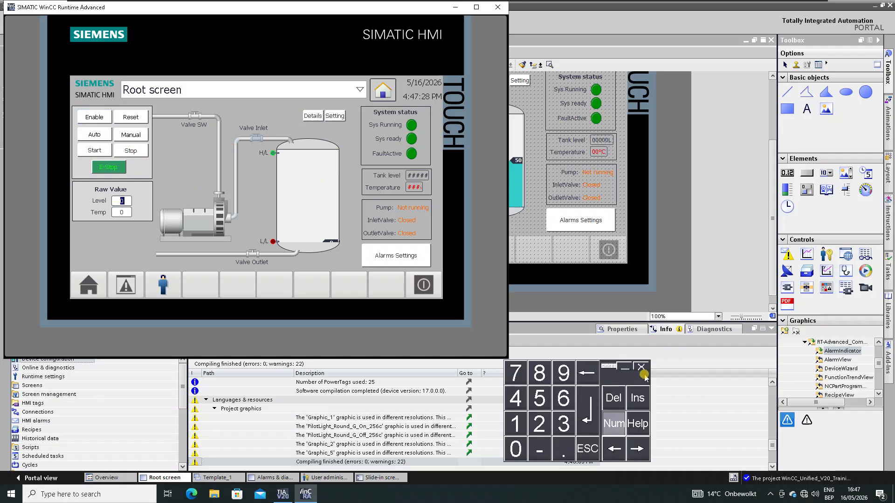
pyautogui.click(641, 369)
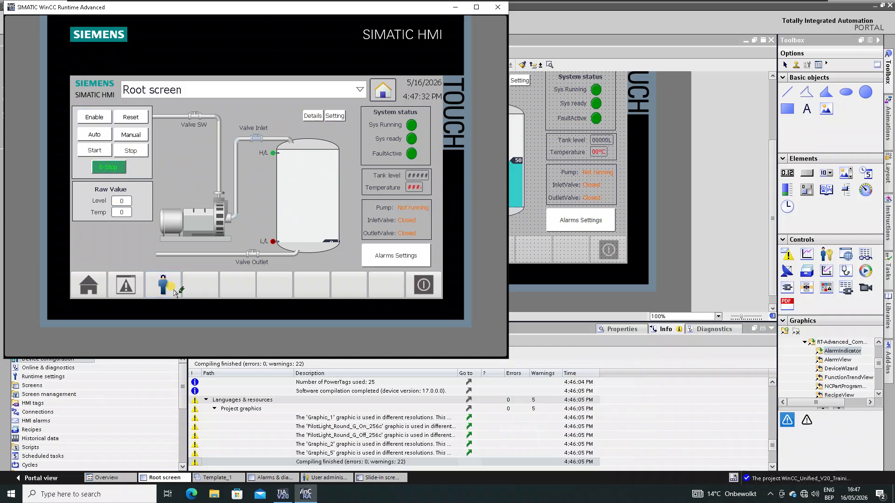
# Step: Test the alarm function in the simulated navigation row and exit the runtime
pyautogui.click(133, 290)
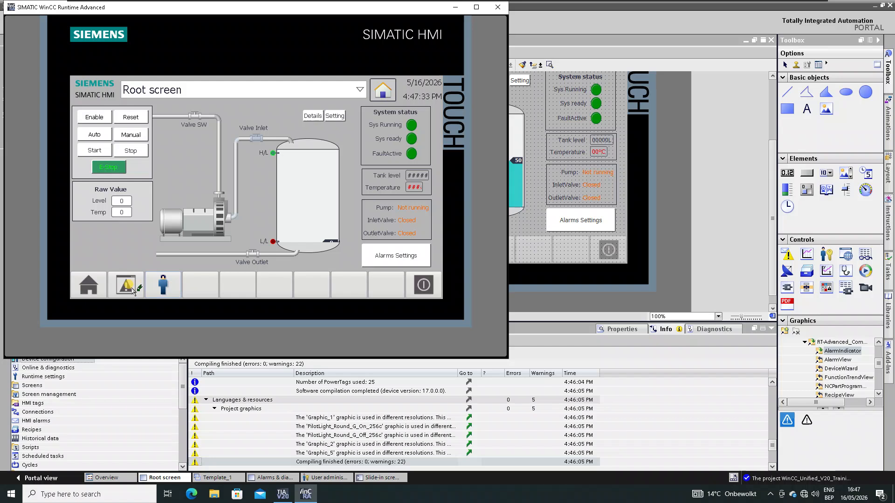
pyautogui.click(426, 284)
pyautogui.click(211, 291)
pyautogui.click(425, 285)
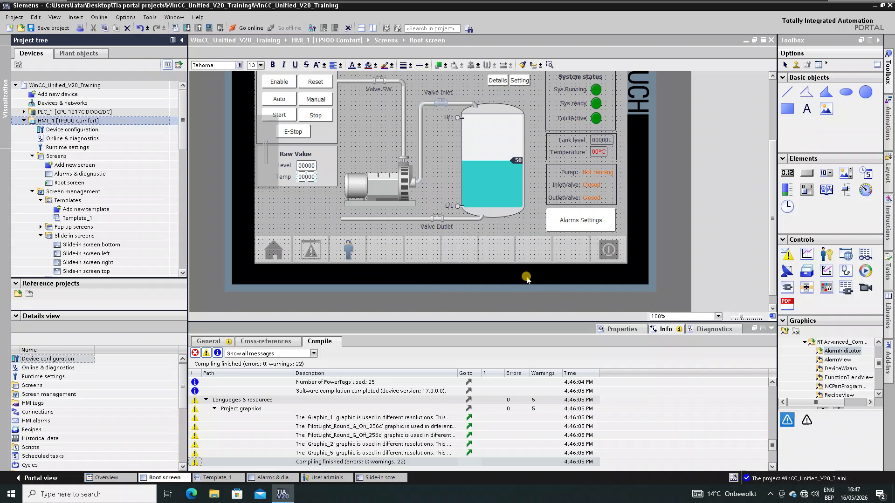
# Step: Open Template_1 and display the events of the user-icon button in a taller inspector area
pyautogui.doubleClick(79, 218)
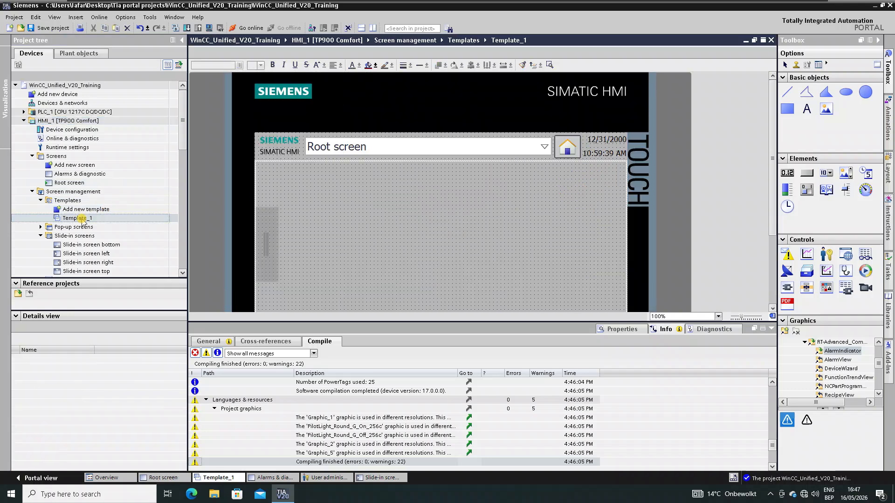
pyautogui.scroll(-3, 420, 294)
pyautogui.click(385, 235)
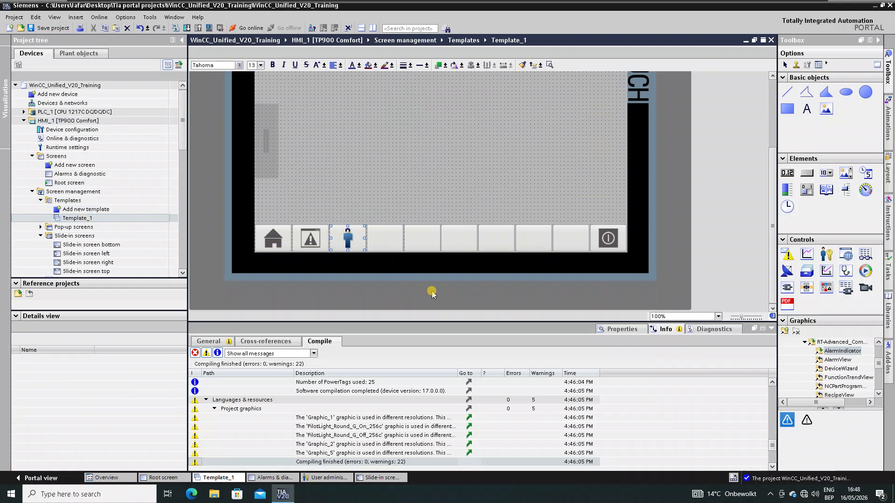
pyautogui.click(621, 329)
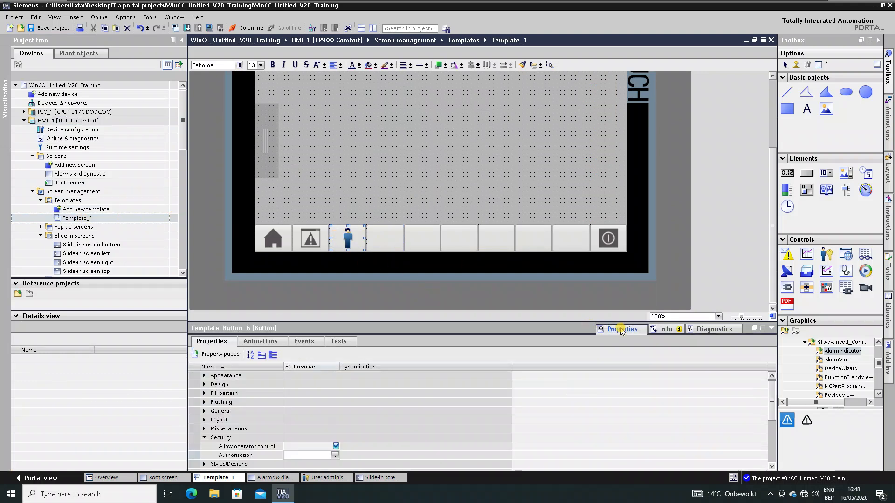
pyautogui.click(305, 342)
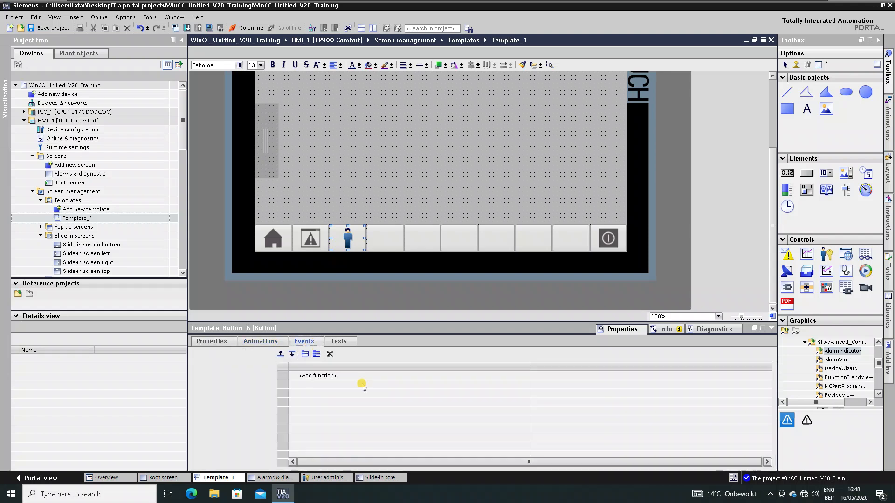
pyautogui.moveTo(396, 321); pyautogui.dragTo(371, 203)
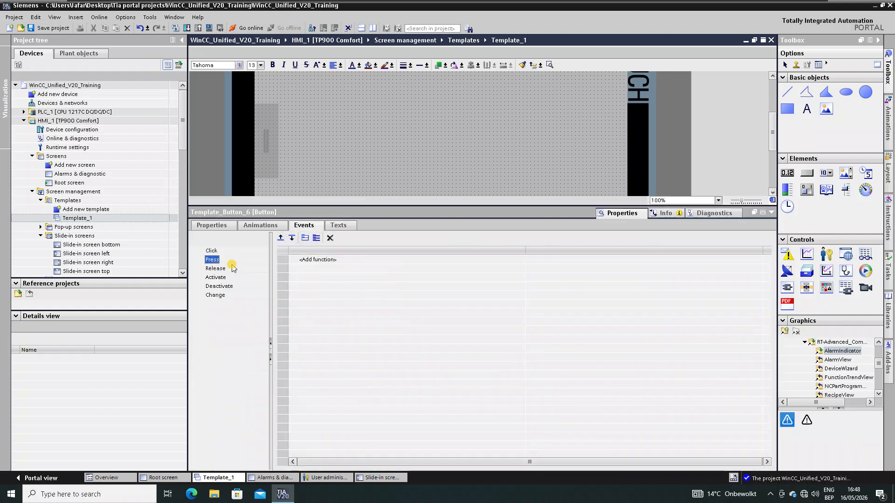
# Step: Assign the Logoff system function to the Press event of the user-icon button in Template_1
pyautogui.click(338, 260)
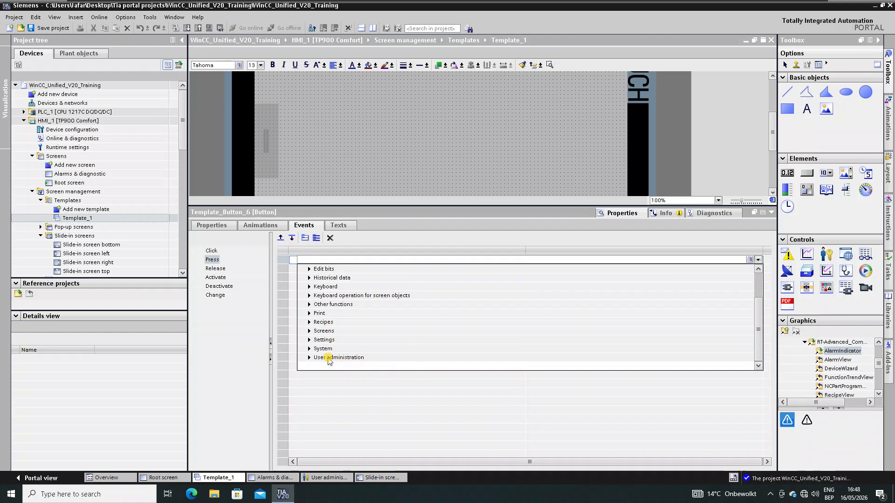
pyautogui.scroll(2, 347, 357)
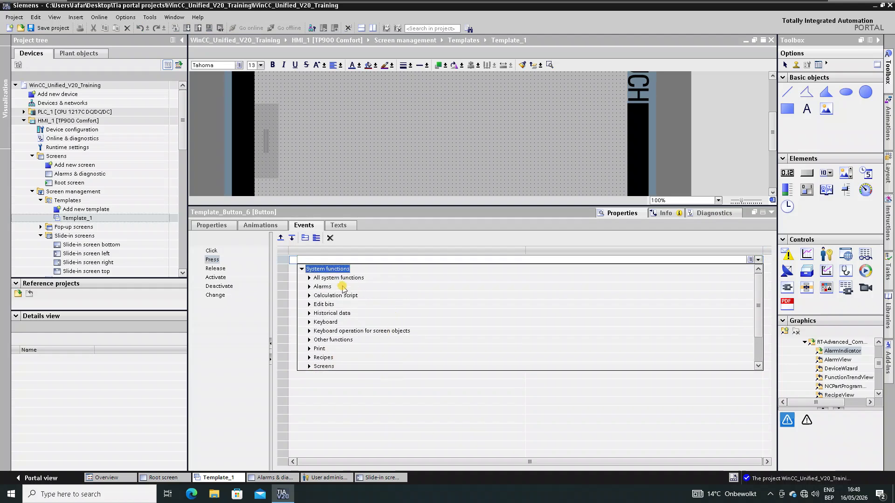
pyautogui.click(309, 278)
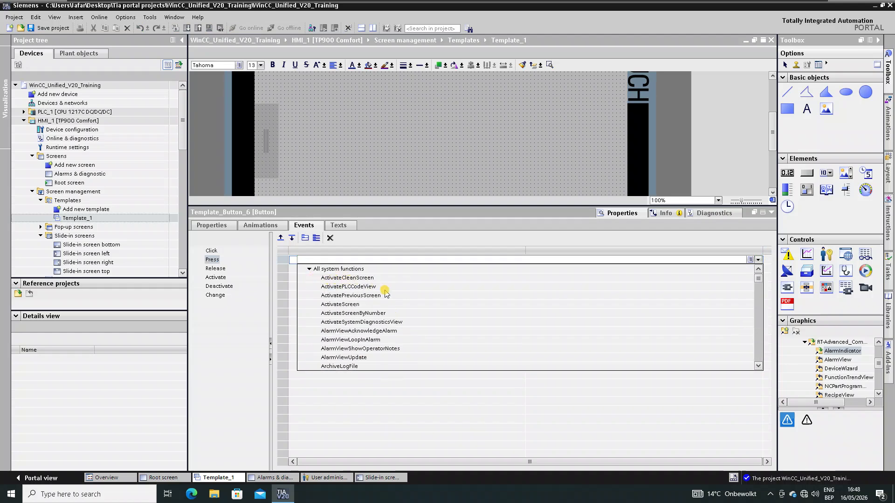
pyautogui.scroll(-2, 392, 308)
pyautogui.scroll(3, 396, 326)
pyautogui.click(350, 257)
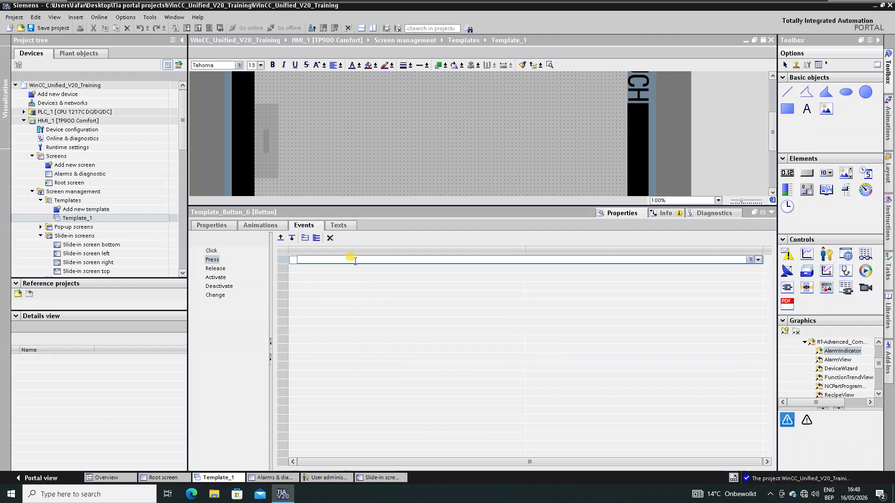
pyautogui.write('log')
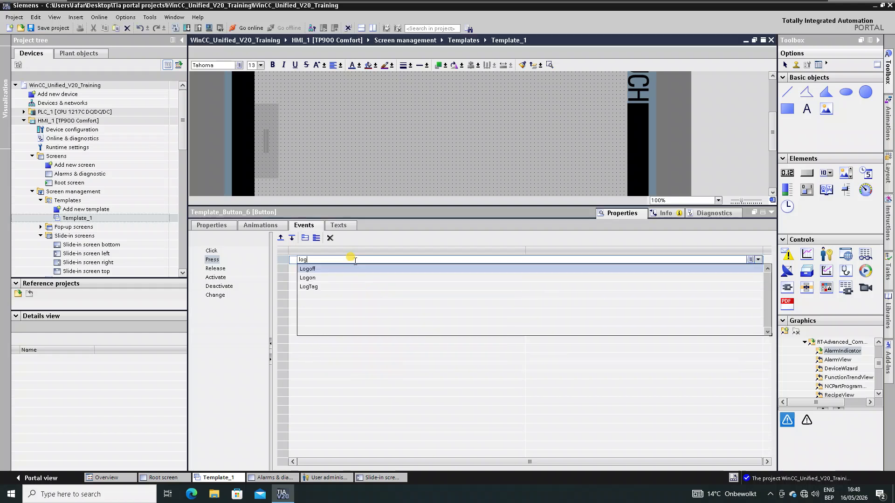
pyautogui.click(309, 269)
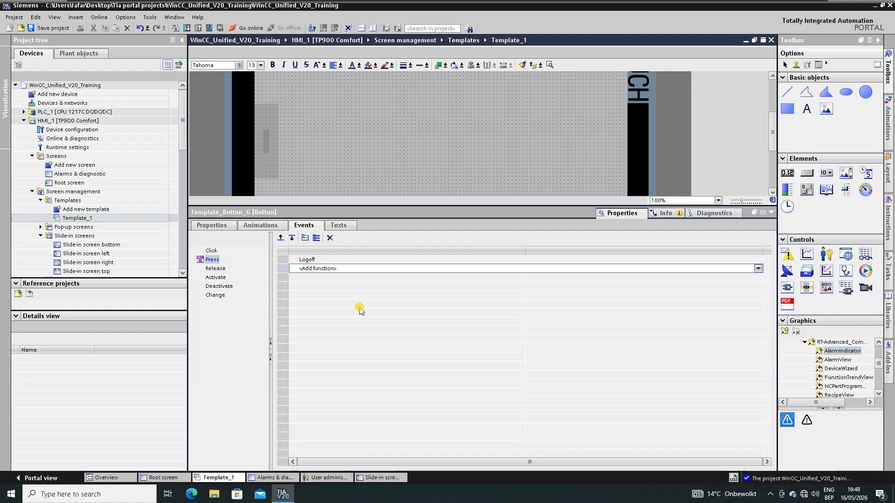
# Step: Save the project, simulate HMI_1 again and close the active system events window
pyautogui.hotkey('ctrl', 's')
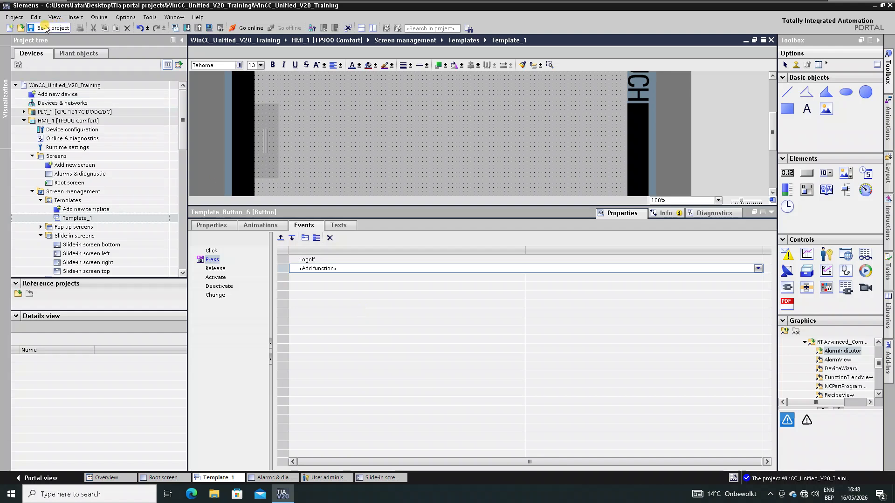
pyautogui.click(771, 213)
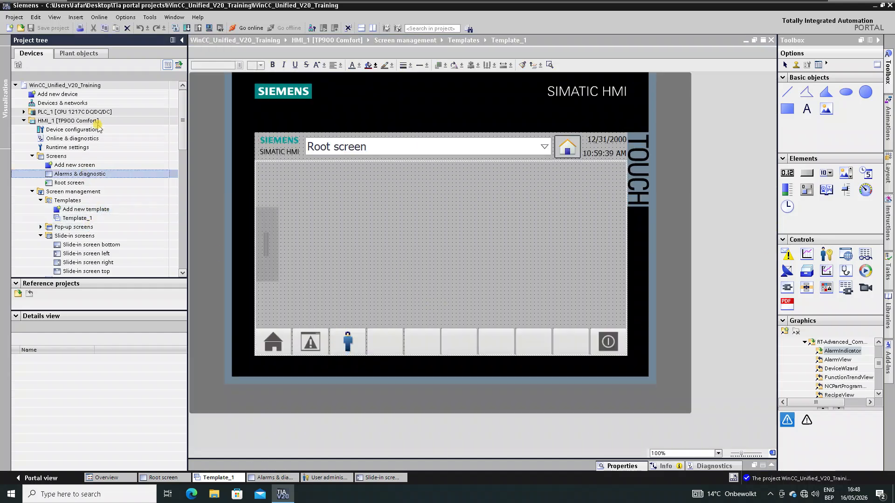
pyautogui.click(77, 120)
pyautogui.click(209, 28)
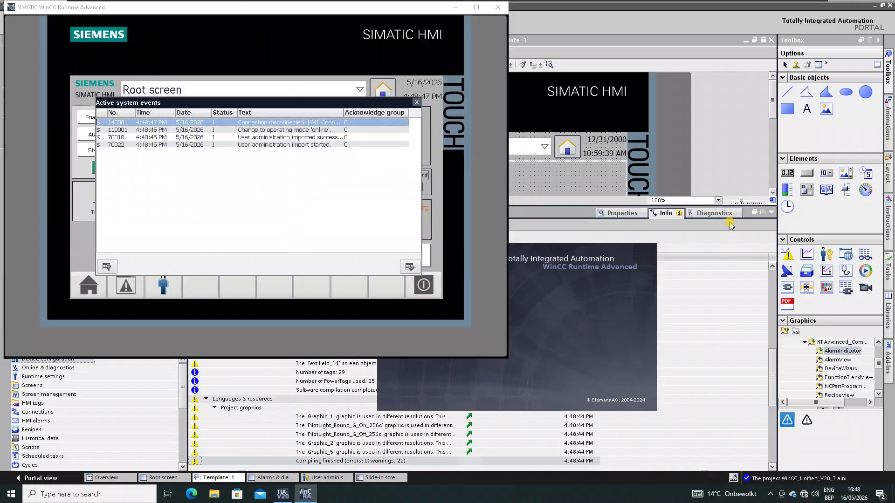
pyautogui.click(416, 102)
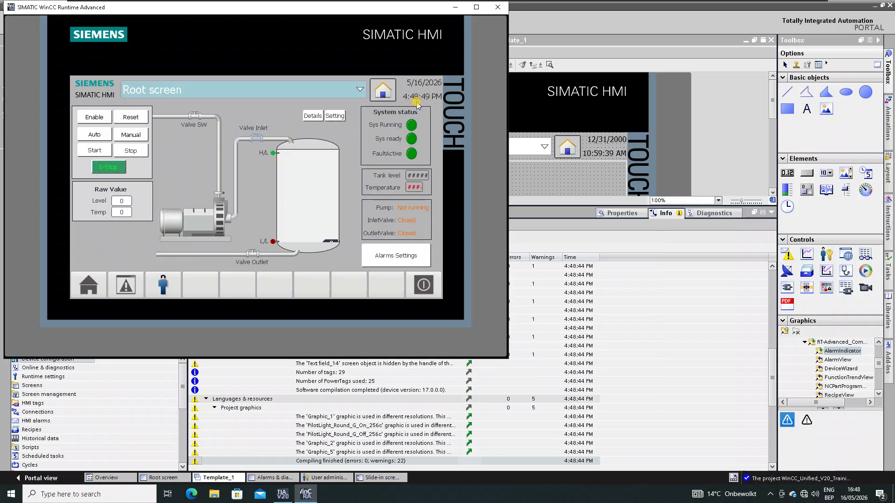
# Step: Test the user-icon logoff function and the Enable login request in the simulation, dismissing the login dialogs
pyautogui.click(162, 293)
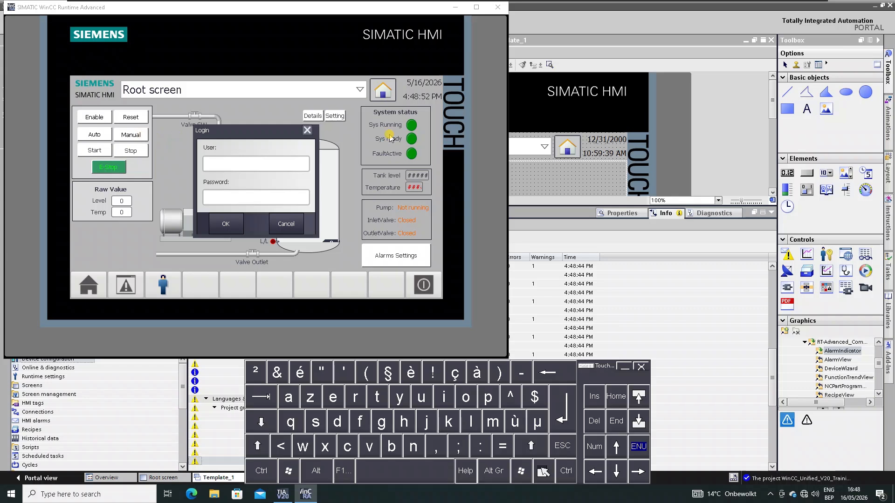
pyautogui.click(306, 132)
pyautogui.click(94, 117)
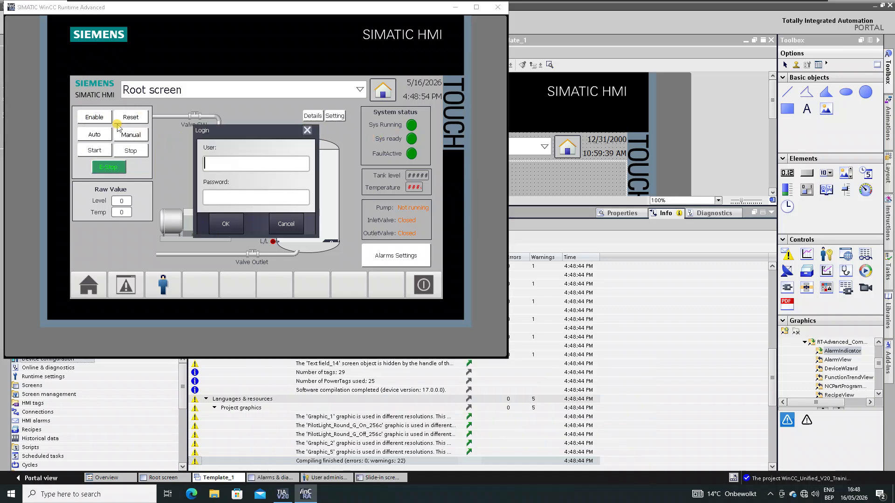
pyautogui.click(306, 131)
# Step: Request Enable in the simulation, log in with the user name and account password, and test Auto
pyautogui.click(94, 117)
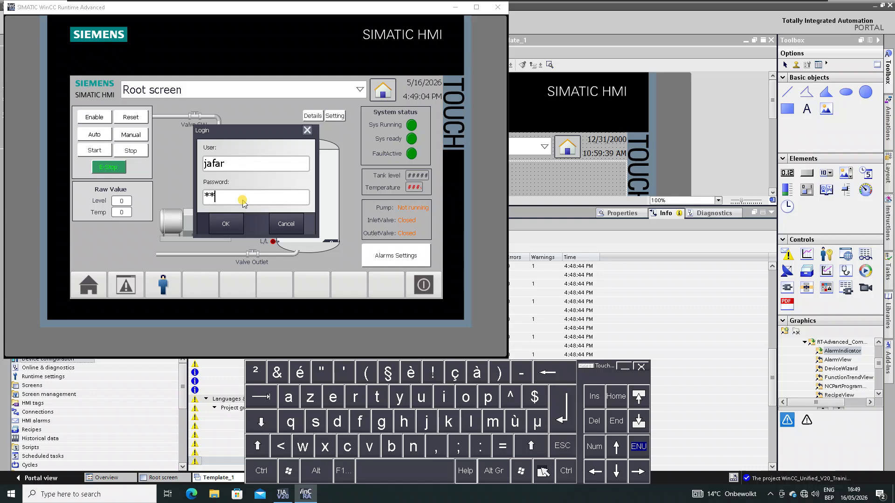
pyautogui.click(225, 224)
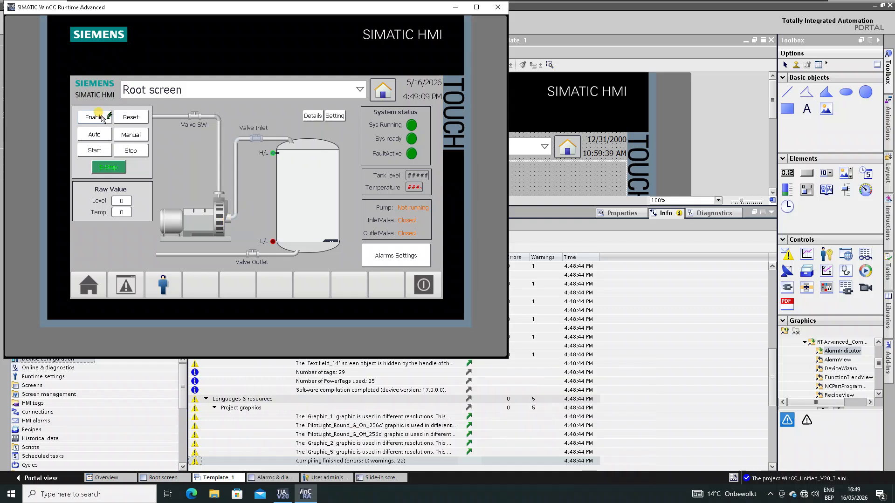
pyautogui.click(93, 134)
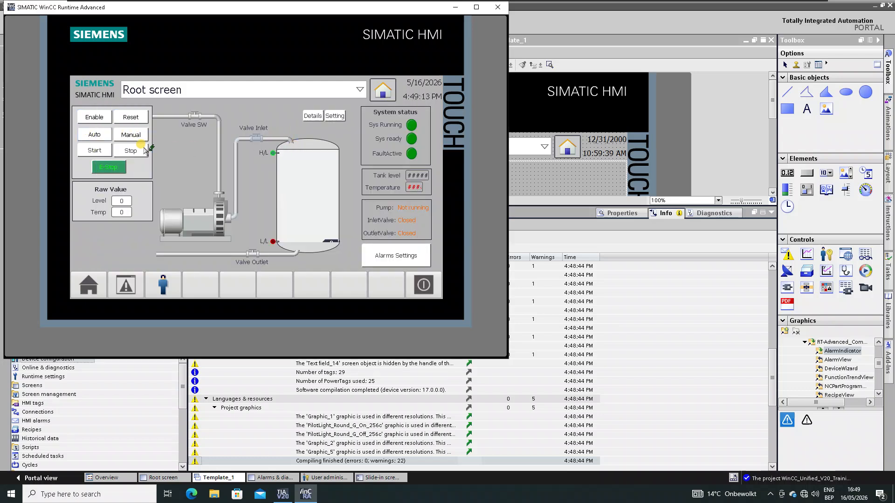
# Step: Test the Stop and Auto buttons in the simulation, dismissing the system events window and the login dialogs
pyautogui.click(136, 150)
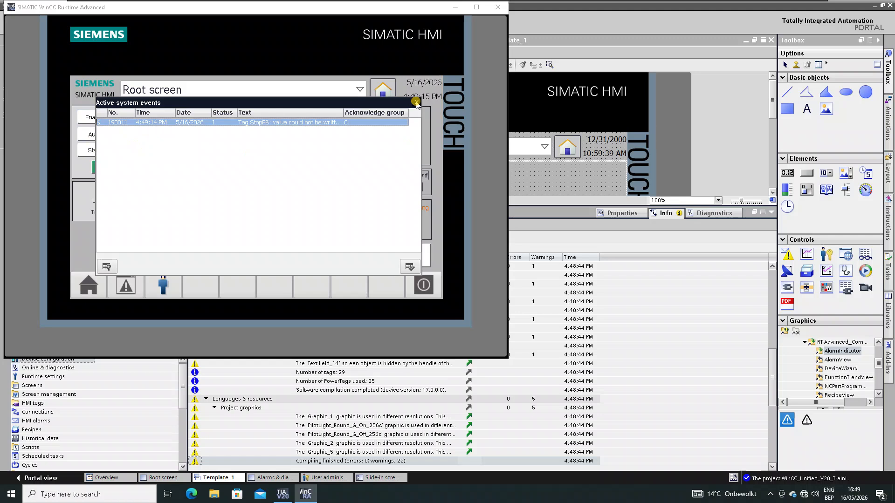
pyautogui.click(417, 102)
pyautogui.click(131, 150)
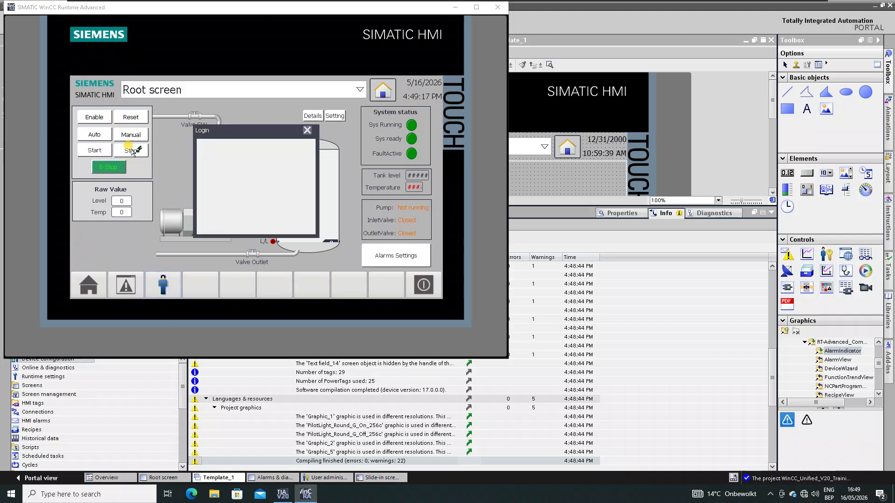
pyautogui.click(307, 131)
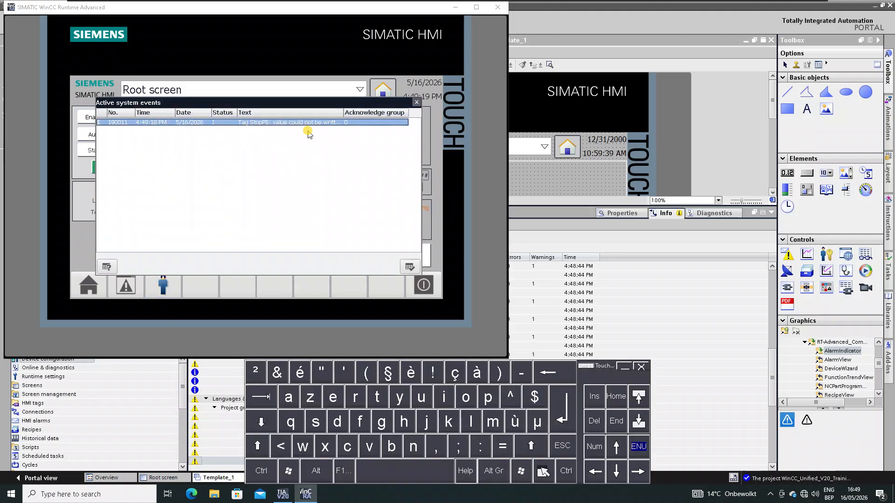
pyautogui.click(100, 134)
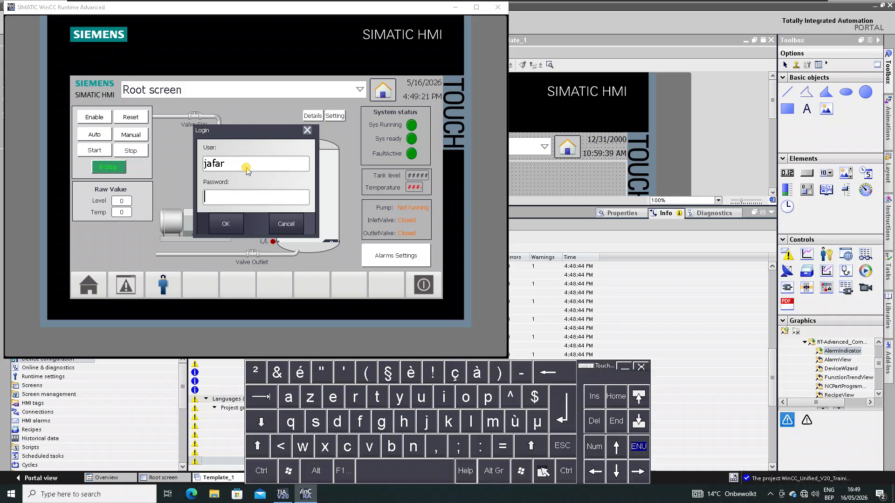
pyautogui.click(308, 132)
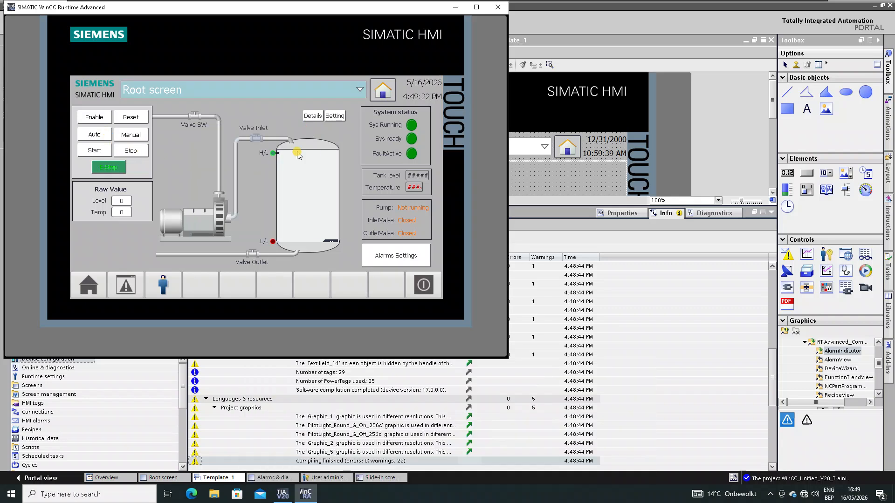
# Step: Log off with the user-icon function, then request Details and log in with the user name and account password
pyautogui.click(164, 281)
pyautogui.click(228, 201)
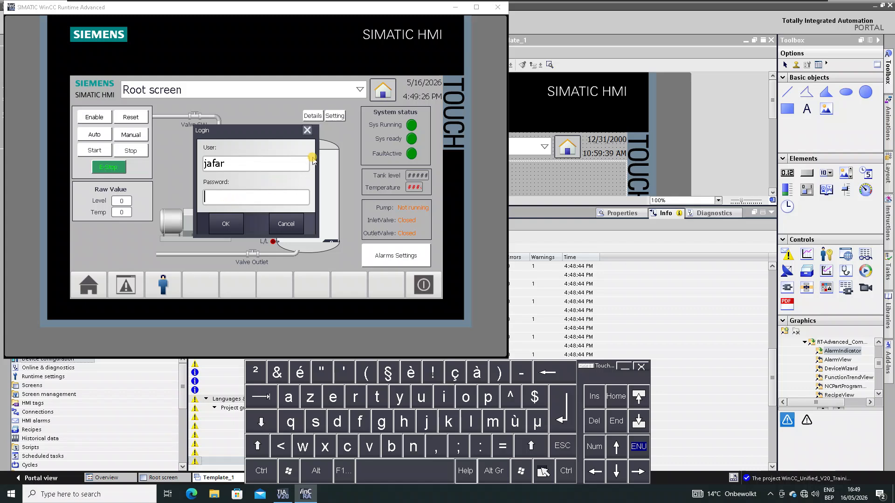
pyautogui.click(307, 131)
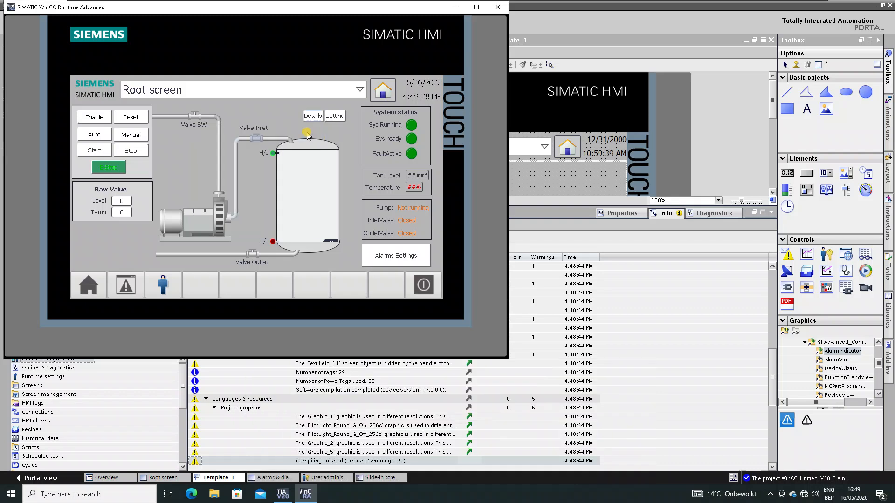
pyautogui.click(313, 116)
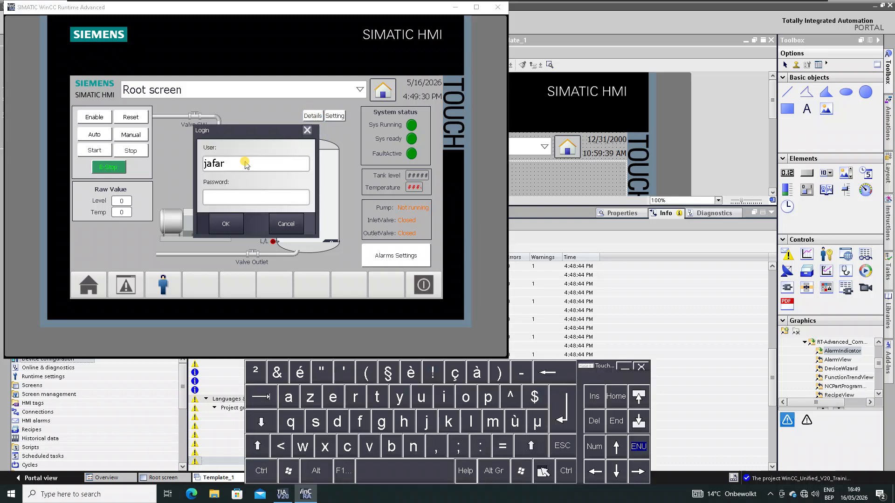
pyautogui.click(234, 199)
pyautogui.click(230, 215)
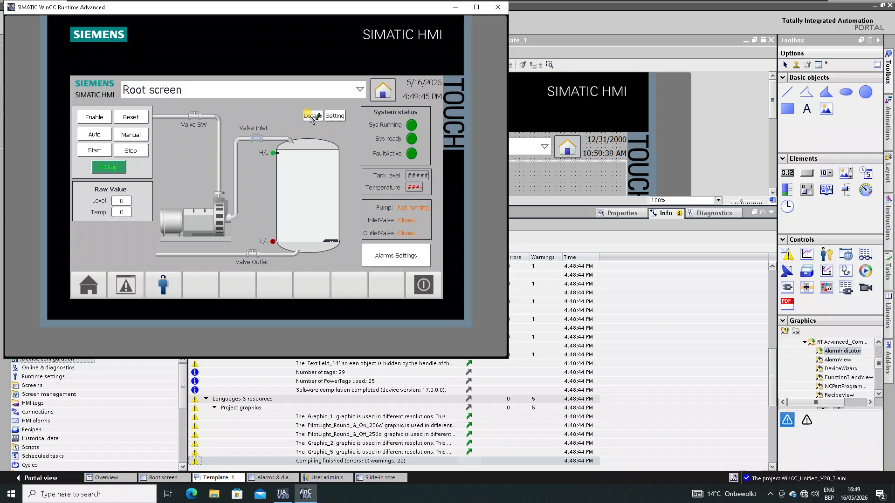
# Step: Request Details again and log in with the other user's name and account password
pyautogui.click(311, 118)
pyautogui.click(235, 165)
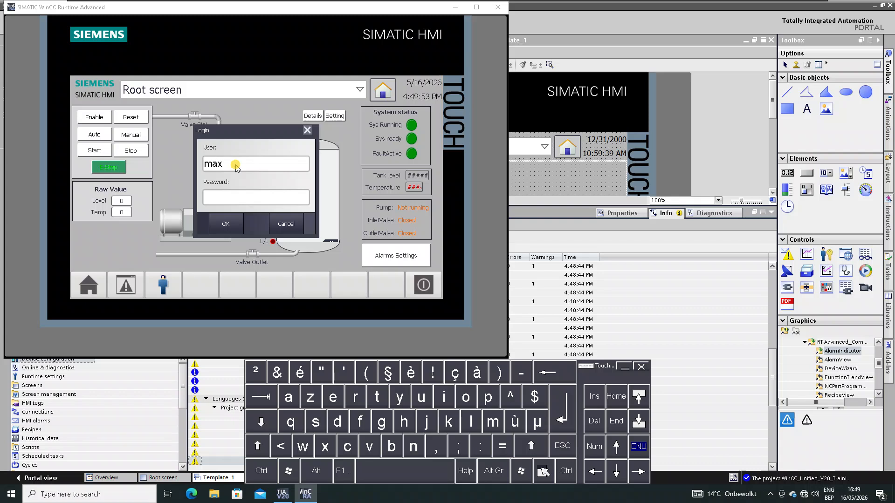
pyautogui.click(237, 197)
pyautogui.click(226, 224)
# Step: Test showing and hiding the Details, Setting and Alarms Settings pop-ups on the root screen
pyautogui.click(311, 116)
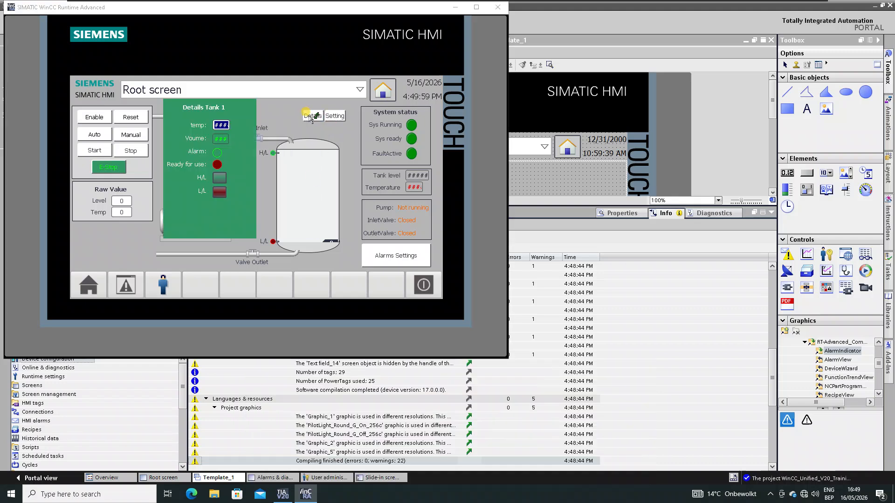
pyautogui.click(311, 116)
pyautogui.click(311, 116)
pyautogui.click(311, 116)
pyautogui.click(334, 116)
pyautogui.click(335, 116)
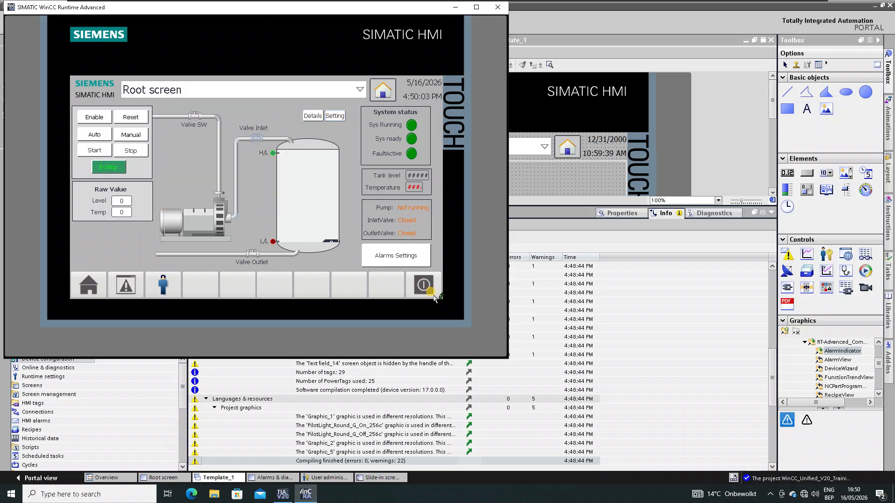
pyautogui.click(406, 262)
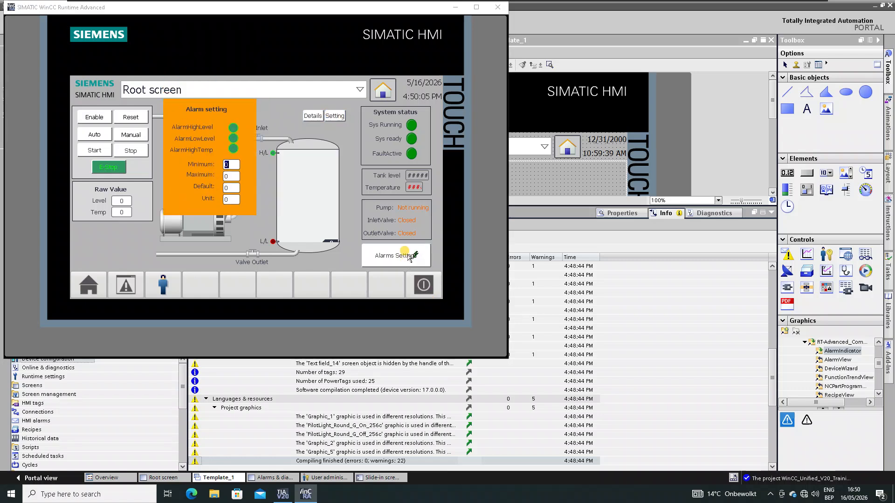
pyautogui.click(407, 260)
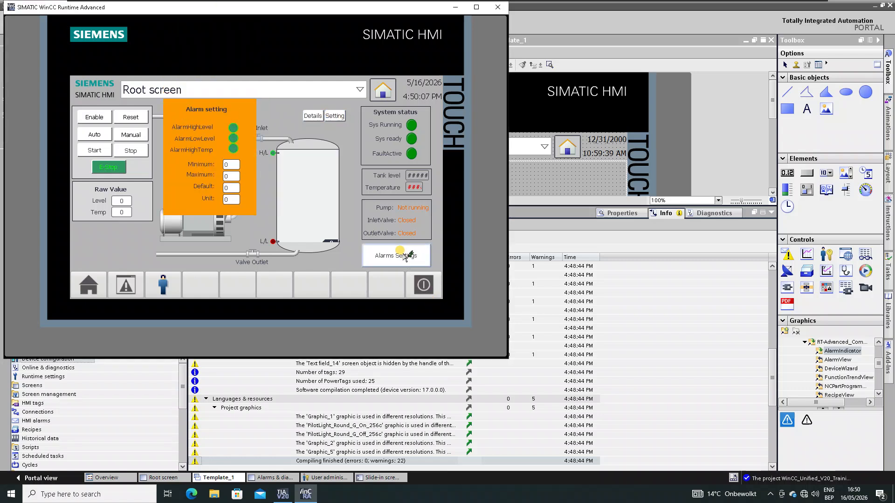
pyautogui.click(403, 257)
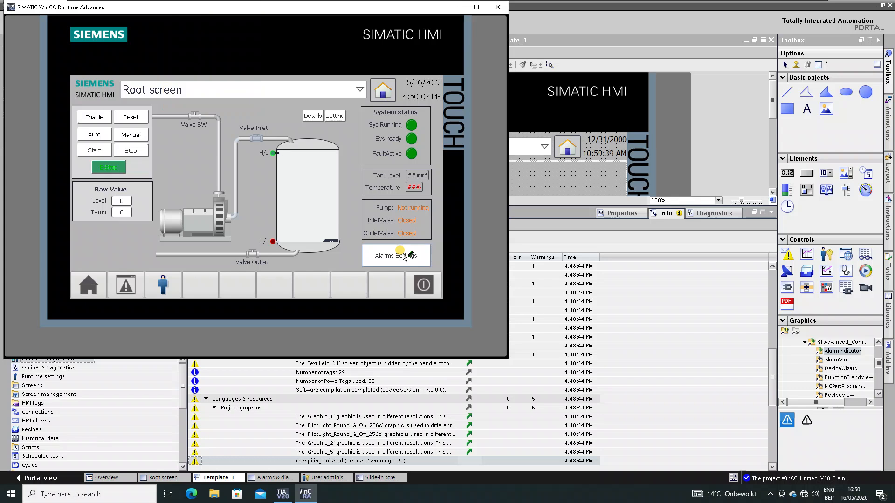
# Step: Log off with the user-icon function and test the Alarms Settings login request, dismissing the login dialogs
pyautogui.click(164, 287)
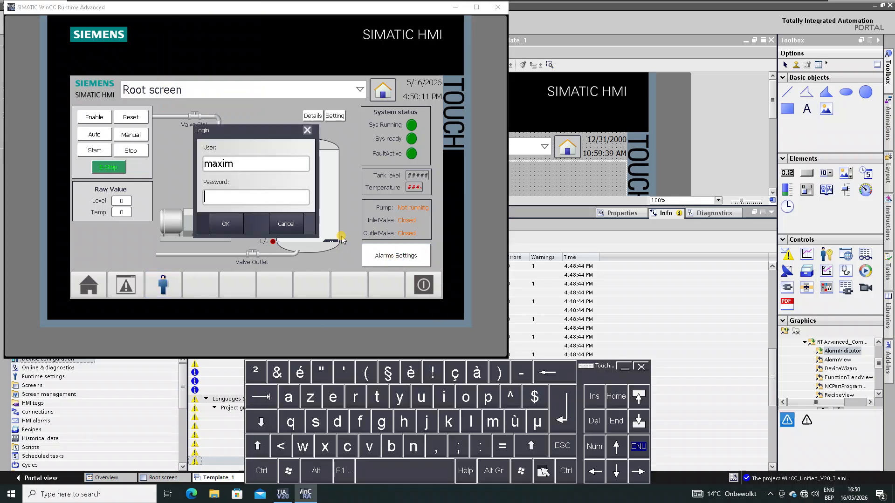
pyautogui.click(288, 224)
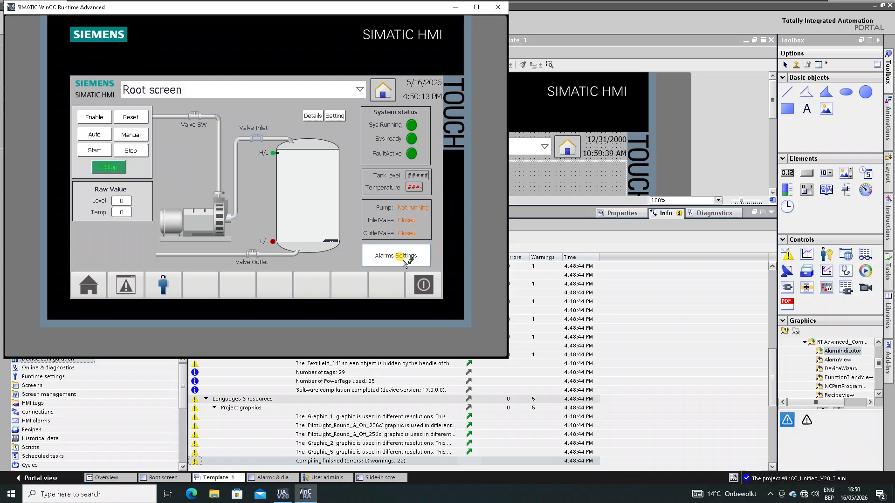
pyautogui.click(404, 261)
pyautogui.click(283, 222)
# Step: Request the root screen's left slide-in screen, log in with the first user's name and account password, and close the system events window
pyautogui.moveTo(74, 185); pyautogui.dragTo(82, 185)
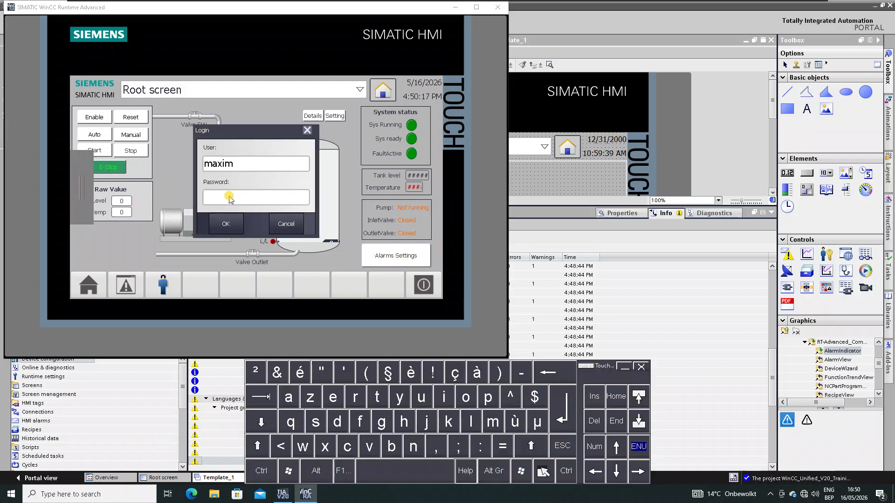
pyautogui.click(247, 166)
pyautogui.moveTo(247, 166); pyautogui.dragTo(166, 173)
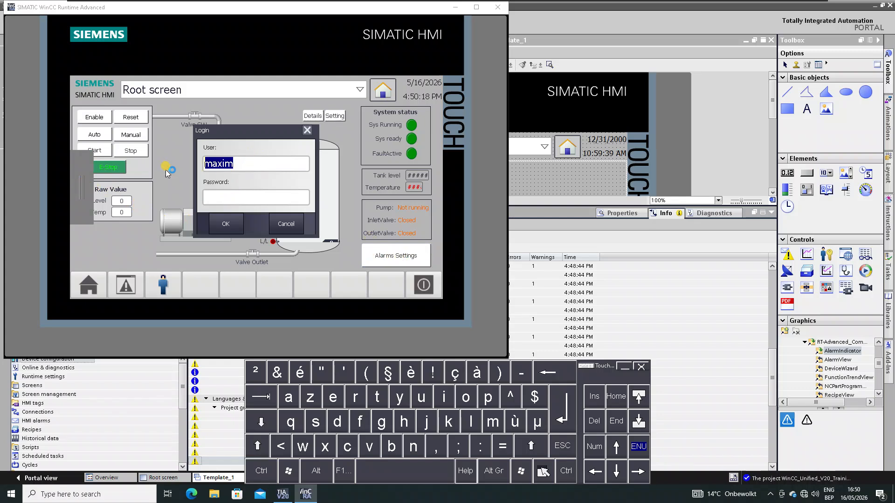
pyautogui.write('jafar')
pyautogui.click(231, 198)
pyautogui.write('****')
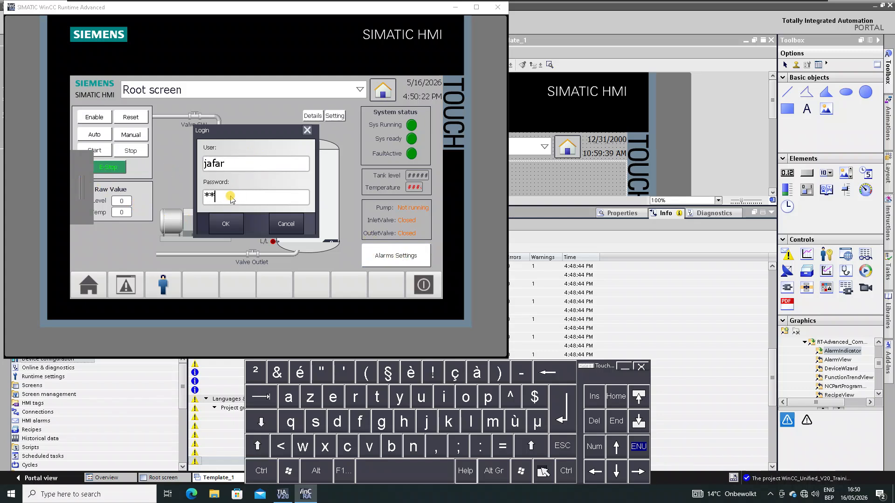
pyautogui.click(233, 224)
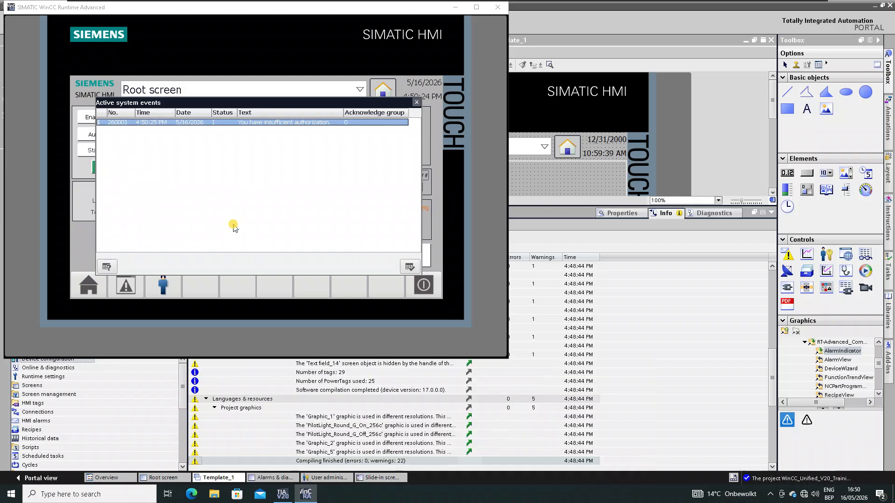
pyautogui.click(417, 103)
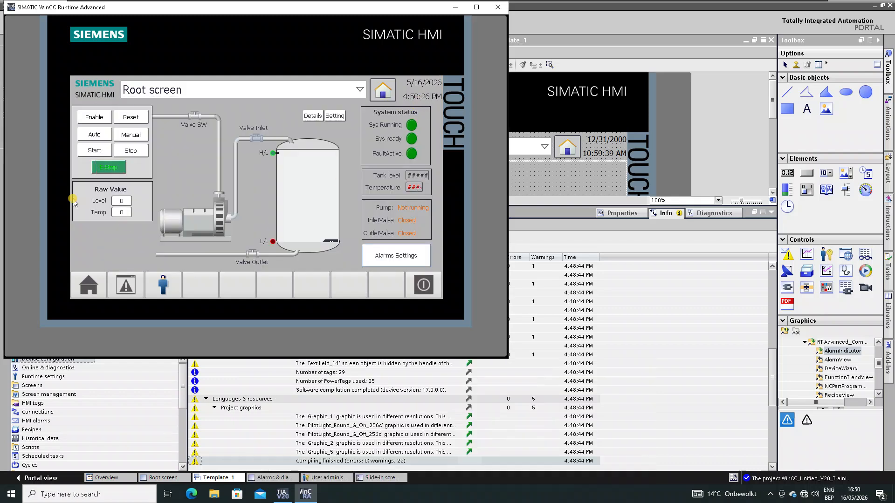
# Step: Request the left slide-in screen again, log in with the second user's name and account password, and open and close the slide-in
pyautogui.click(76, 176)
pyautogui.click(83, 175)
pyautogui.click(237, 168)
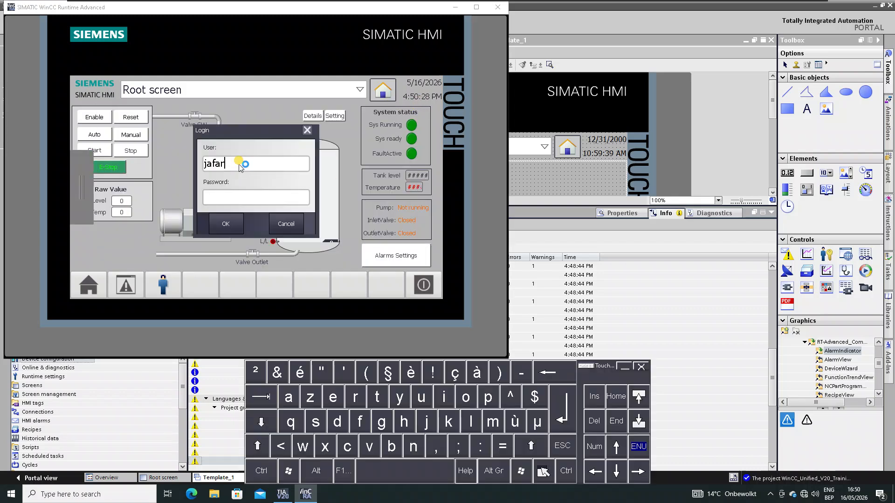
pyautogui.write('mixim')
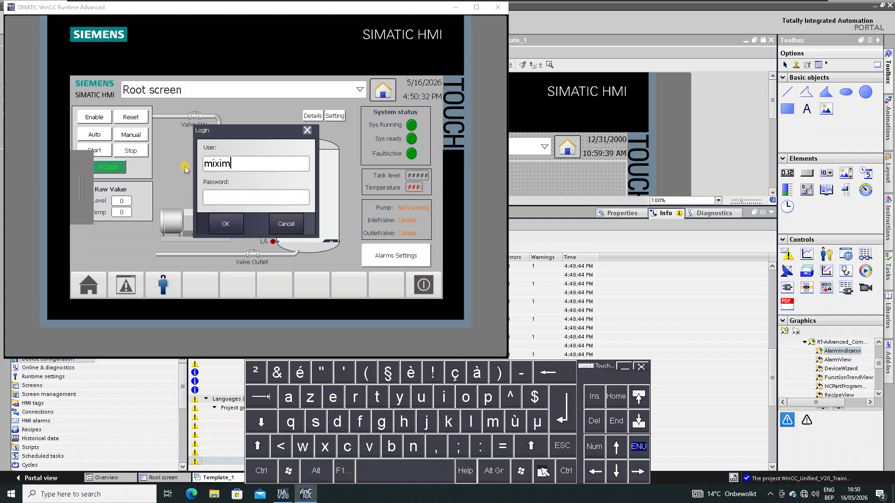
pyautogui.press('BackSpace')
pyautogui.press('BackSpace')
pyautogui.press('BackSpace')
pyautogui.press('BackSpace')
pyautogui.write('axim')
pyautogui.press('BackSpace')
pyautogui.press('BackSpace')
pyautogui.write('im')
pyautogui.press('Tab')
pyautogui.write('****')
pyautogui.click(233, 226)
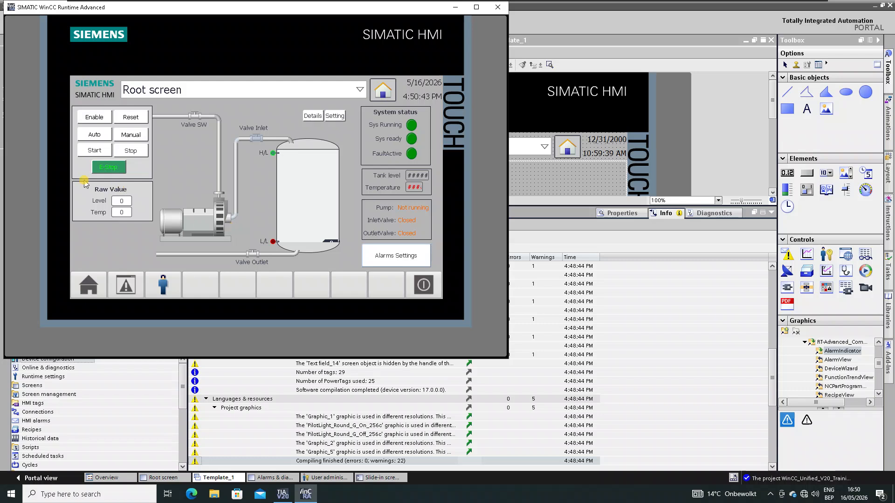
pyautogui.click(78, 178)
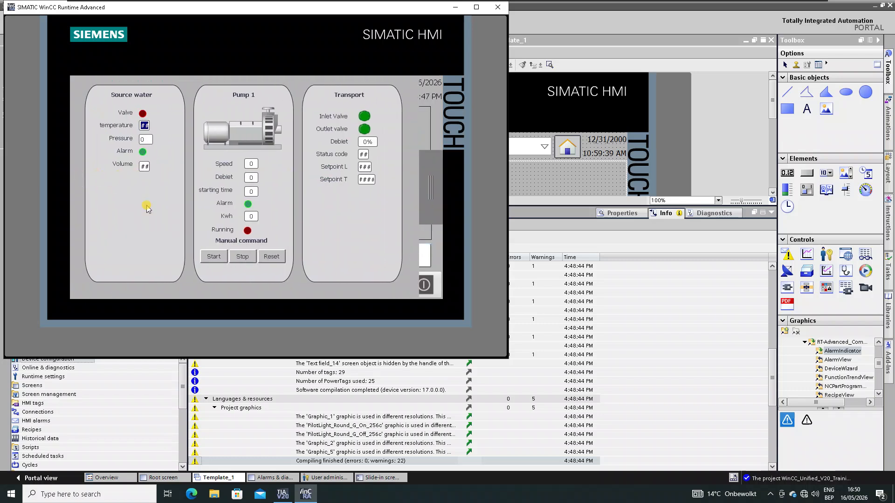
pyautogui.click(432, 188)
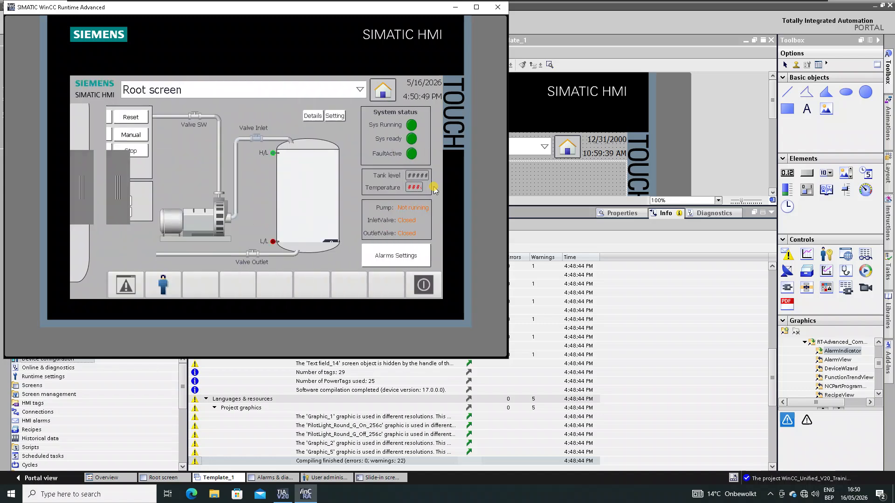